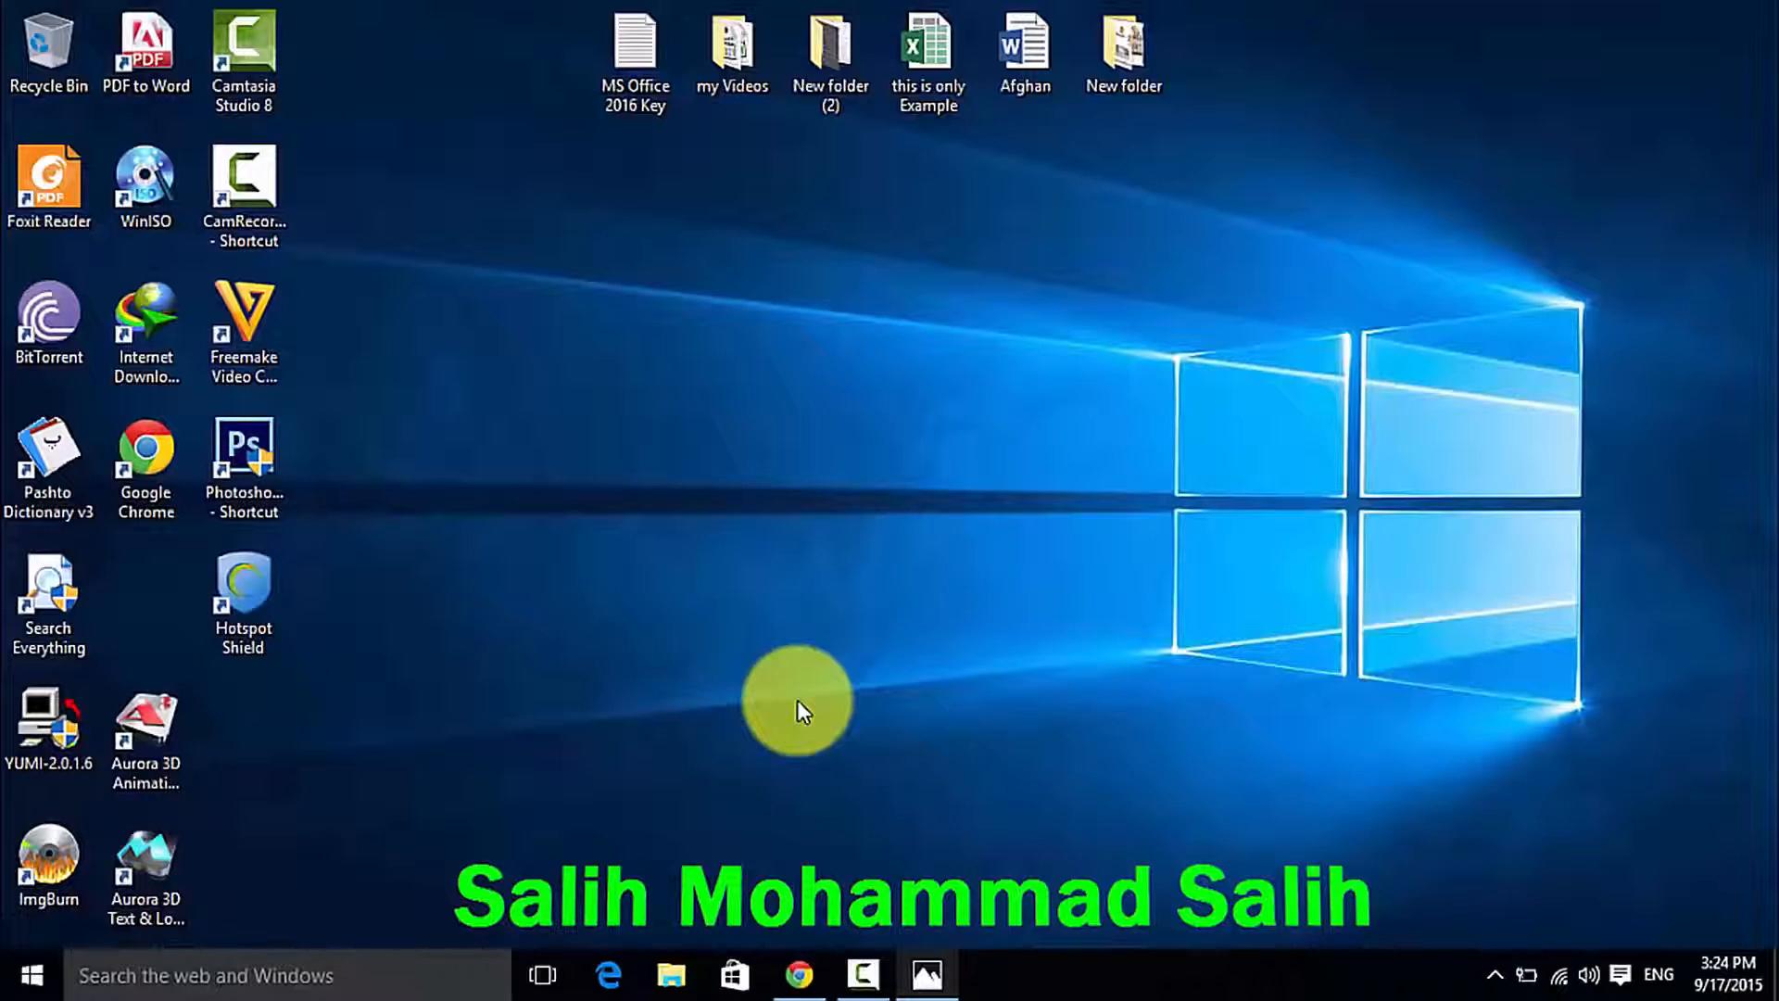
Switch to Chrome and read Microsoft's Windows USB/DVD Download Tool page through to the Frequently Asked Questions.
left_click(799, 973)
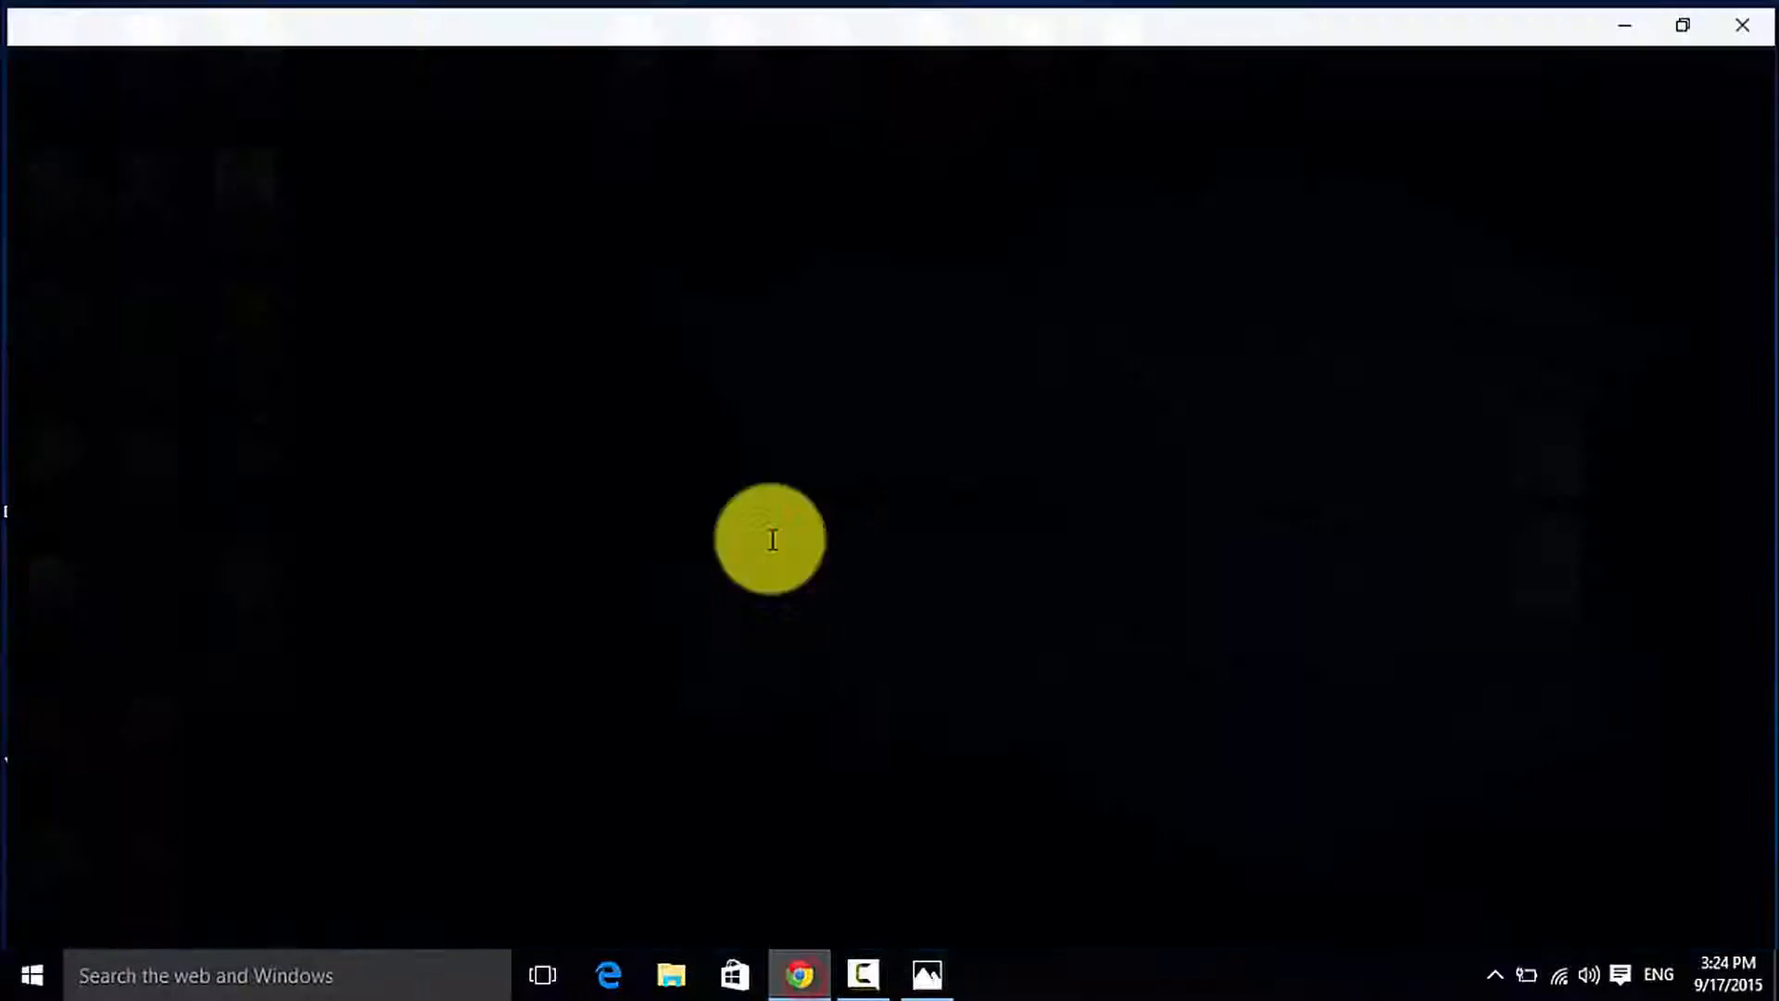
left_click(148, 13)
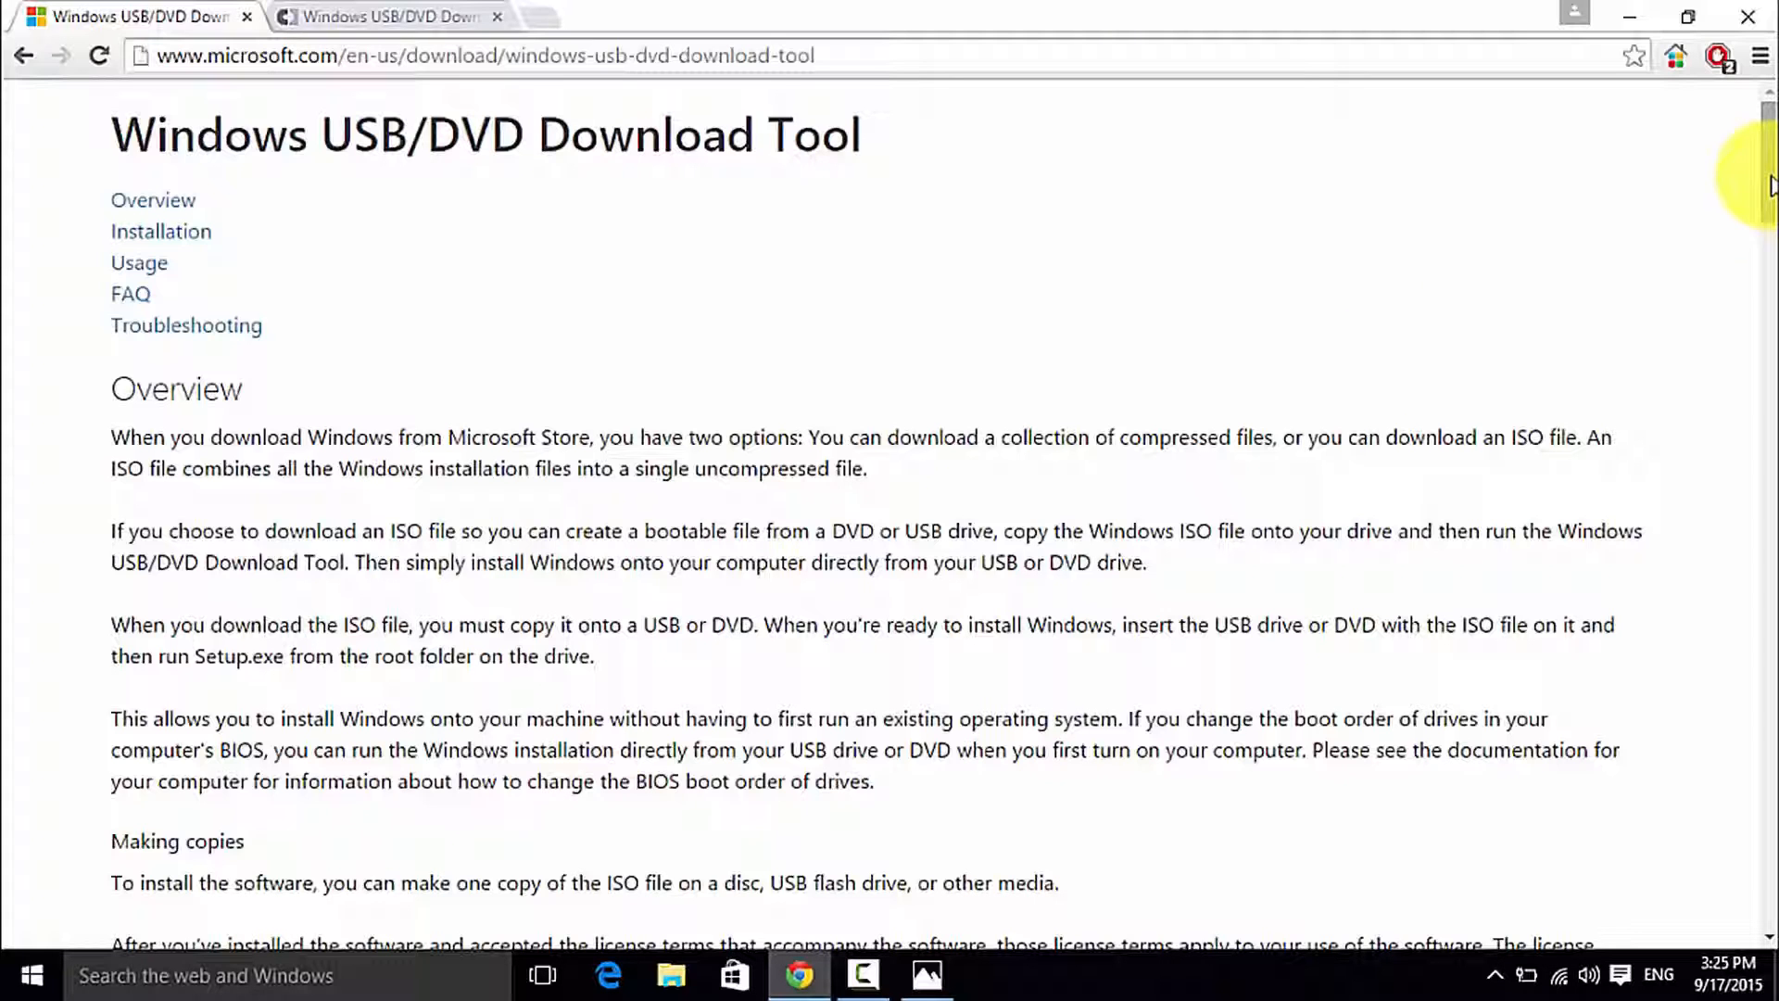
left_click_drag(1770, 190, 1772, 515)
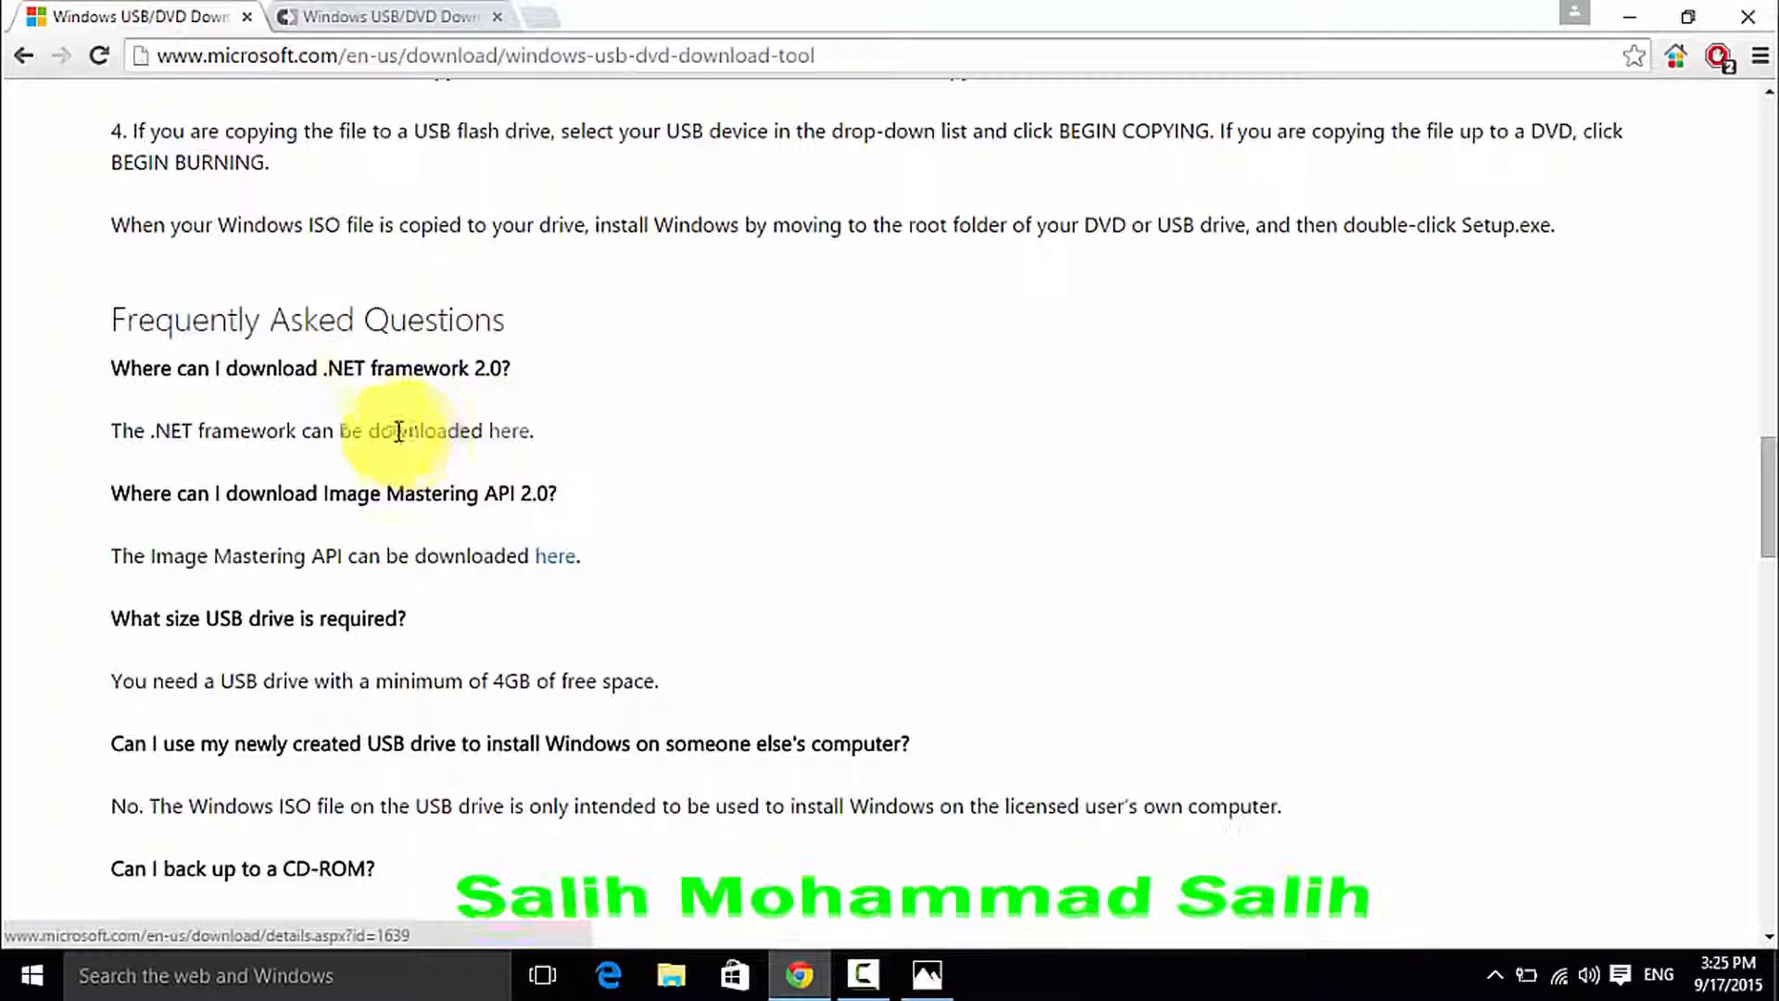
Download the Windows USB/DVD Download Tool installer from its CodePlex page and minimize the browser.
left_click(389, 16)
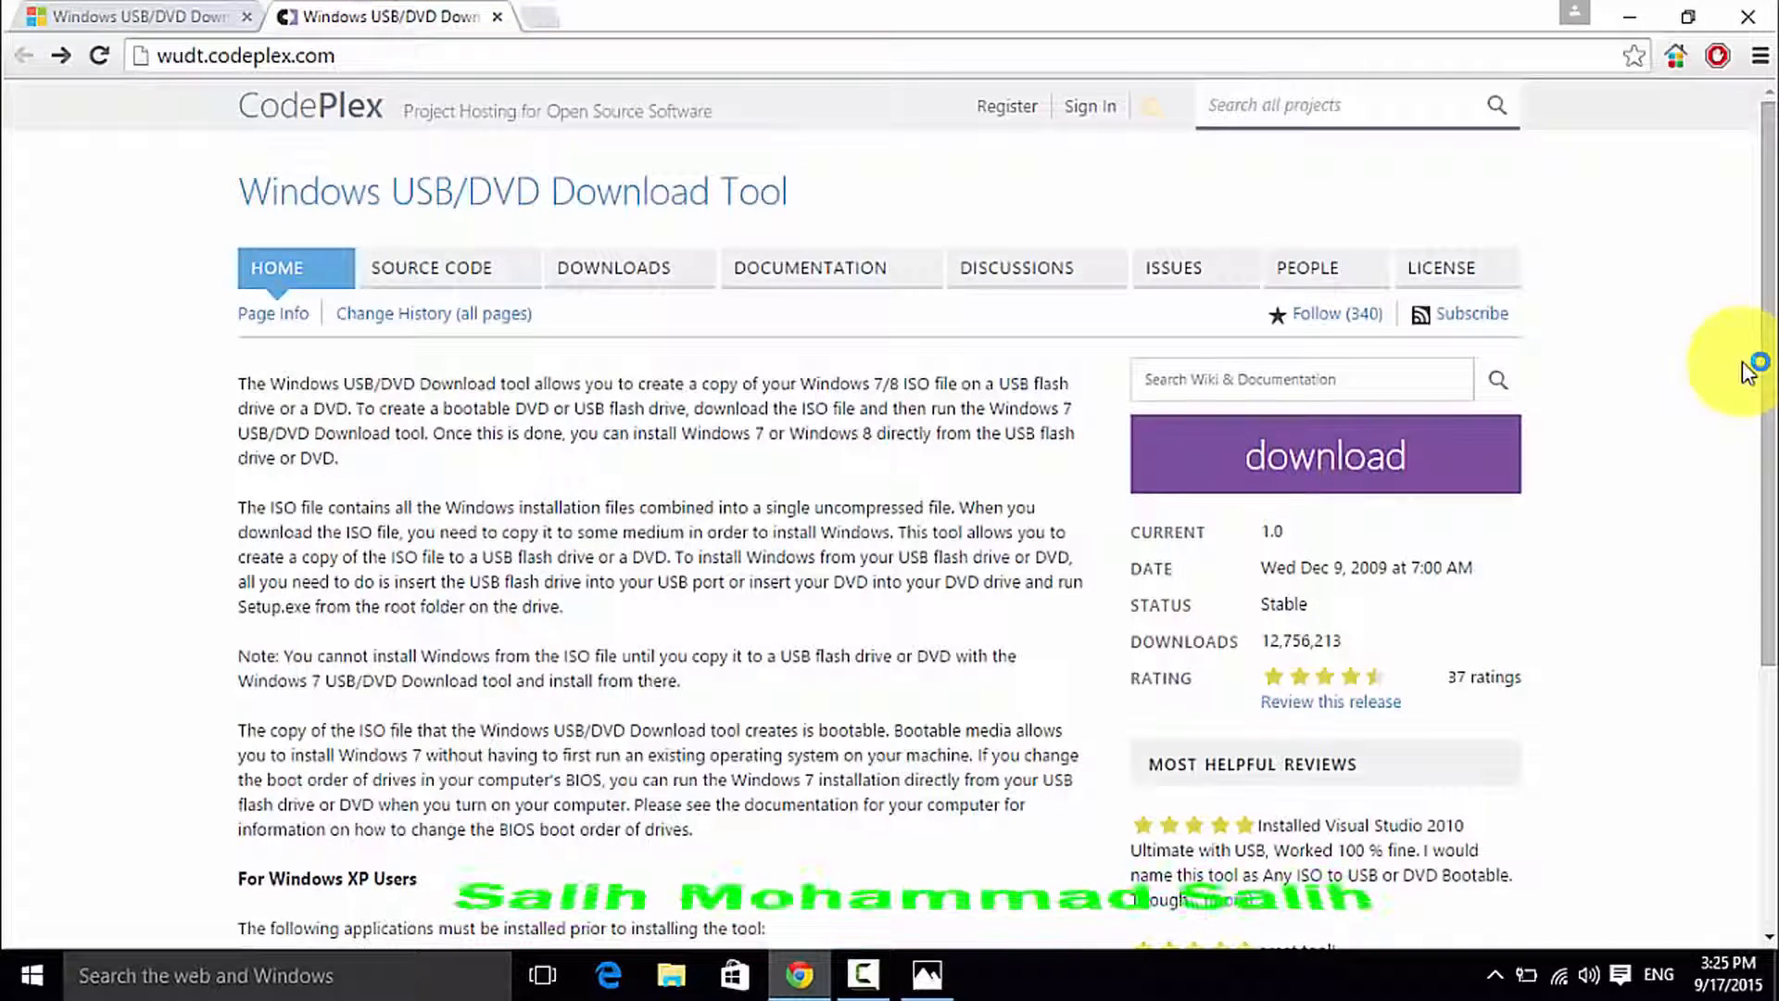
left_click(1260, 456)
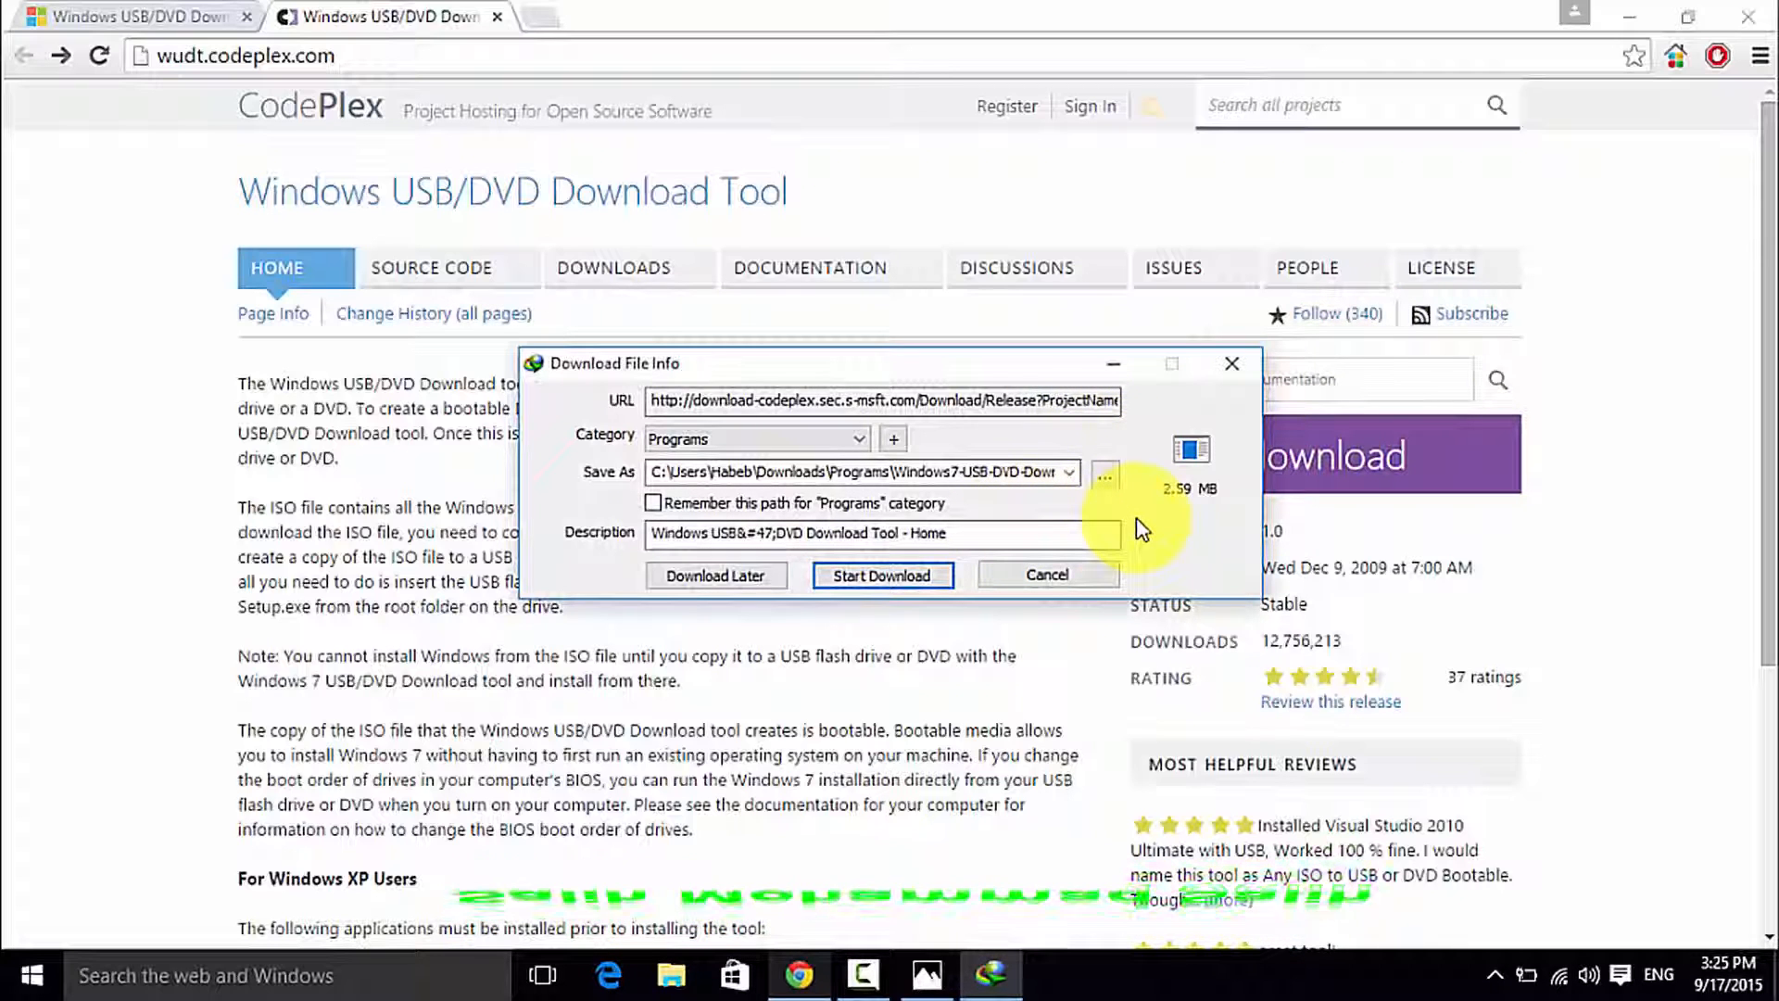
left_click(885, 576)
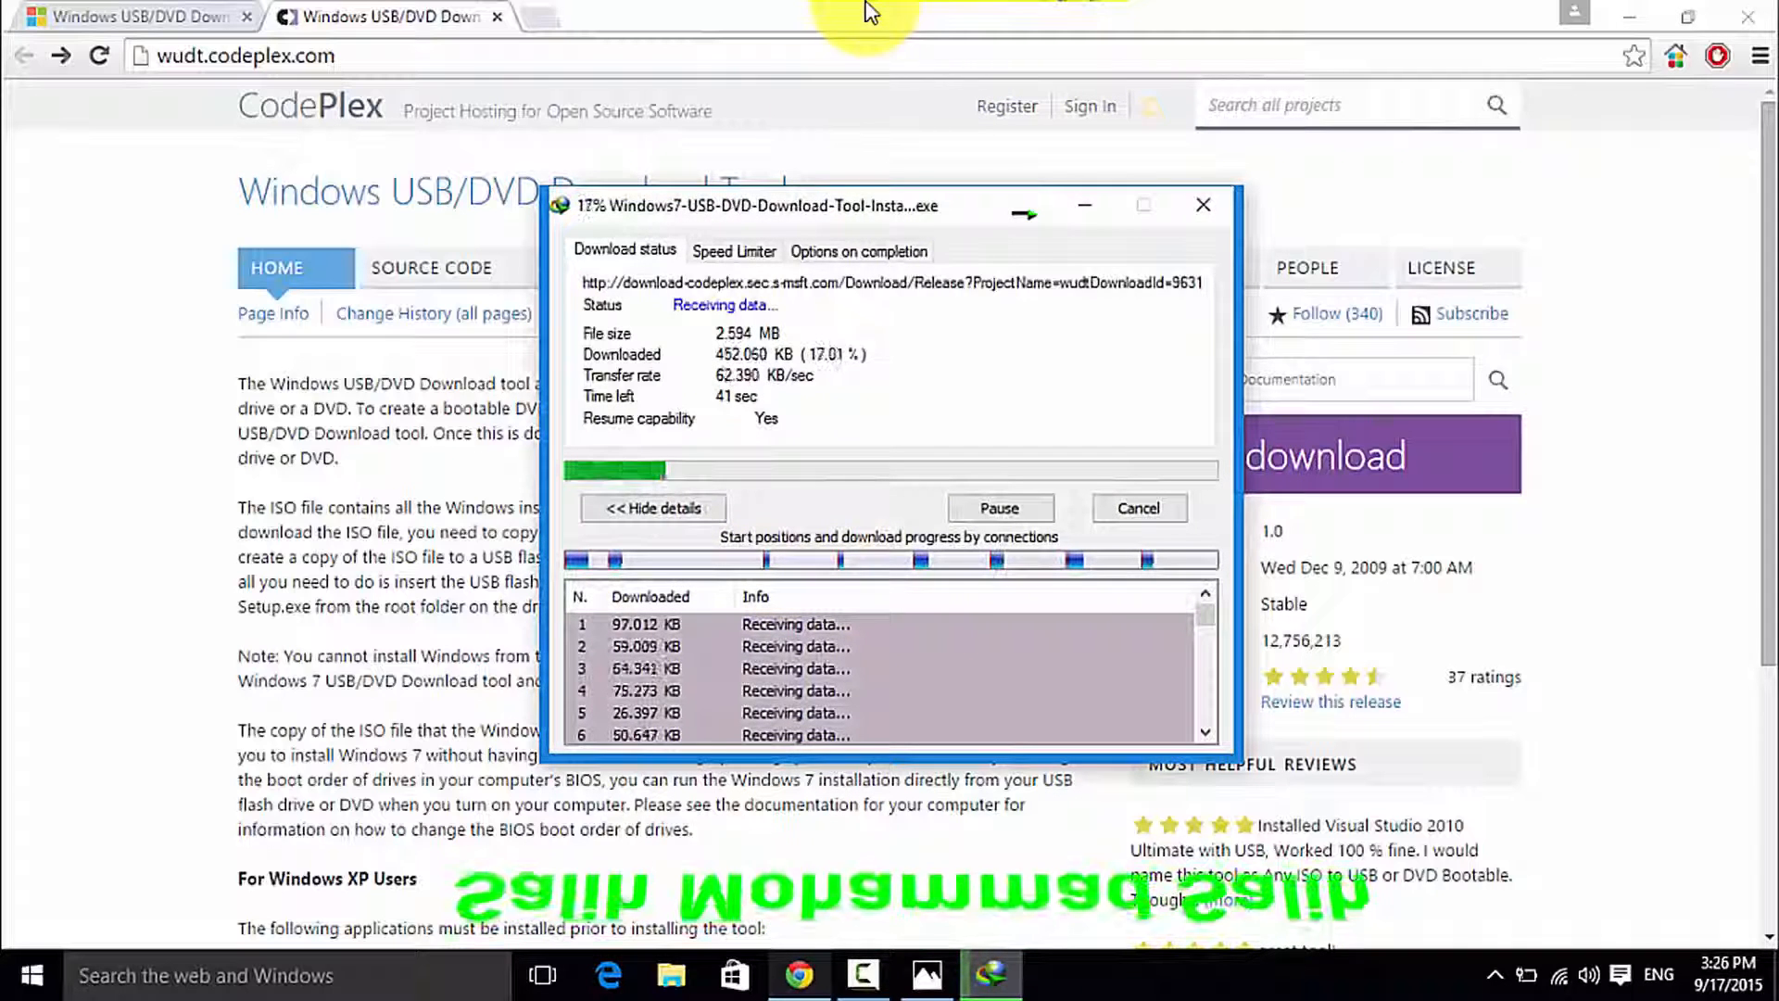
left_click(1631, 17)
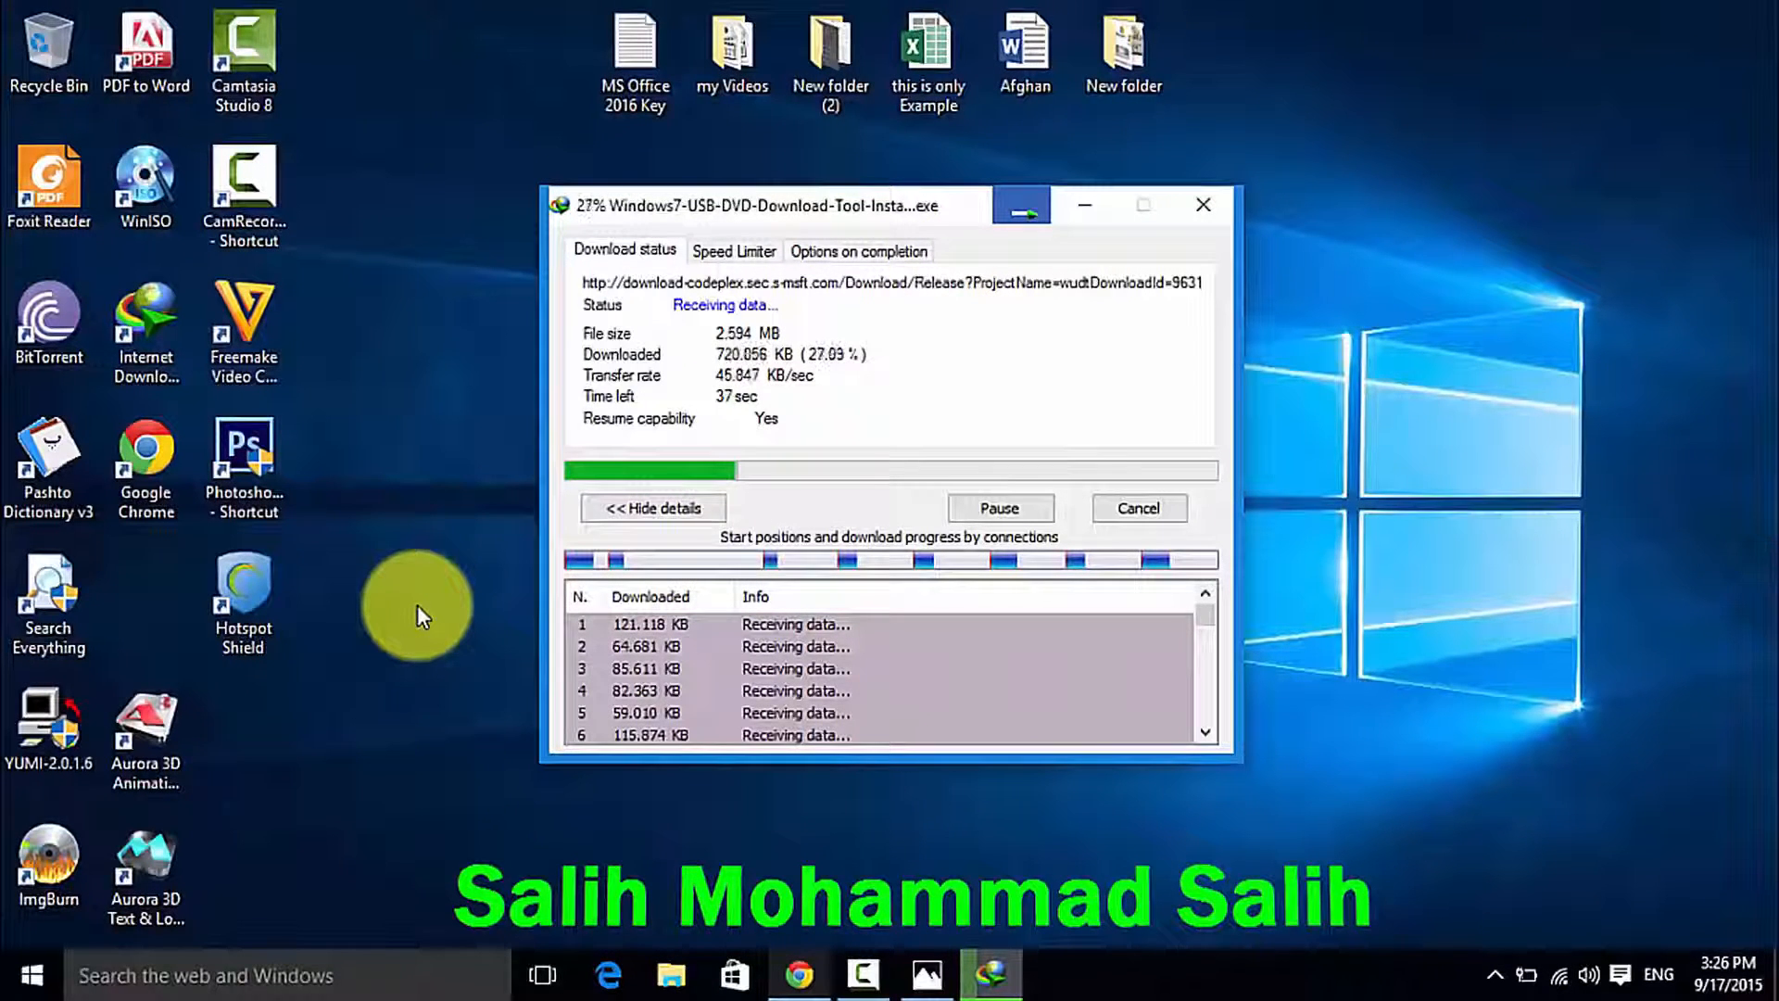
Check the .NET Framework 3.5 entry in Windows Features via Control Panel's Programs and Features, and close both windows.
right_click(28, 987)
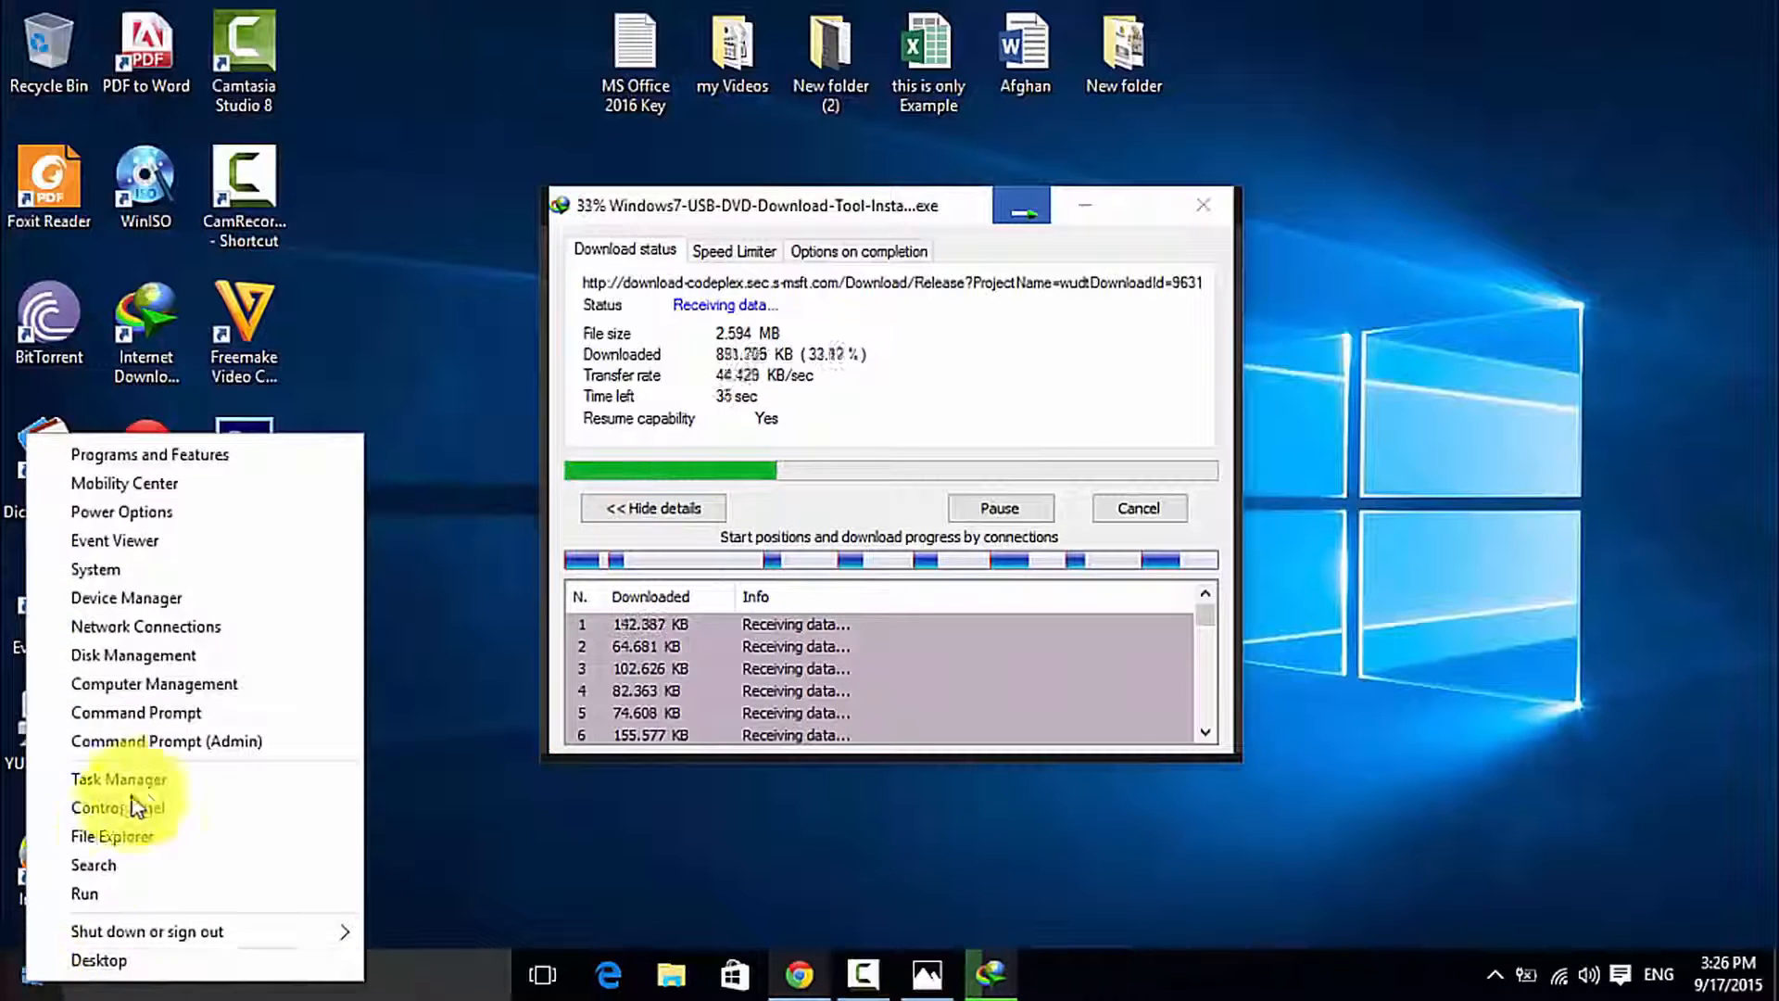
left_click(172, 814)
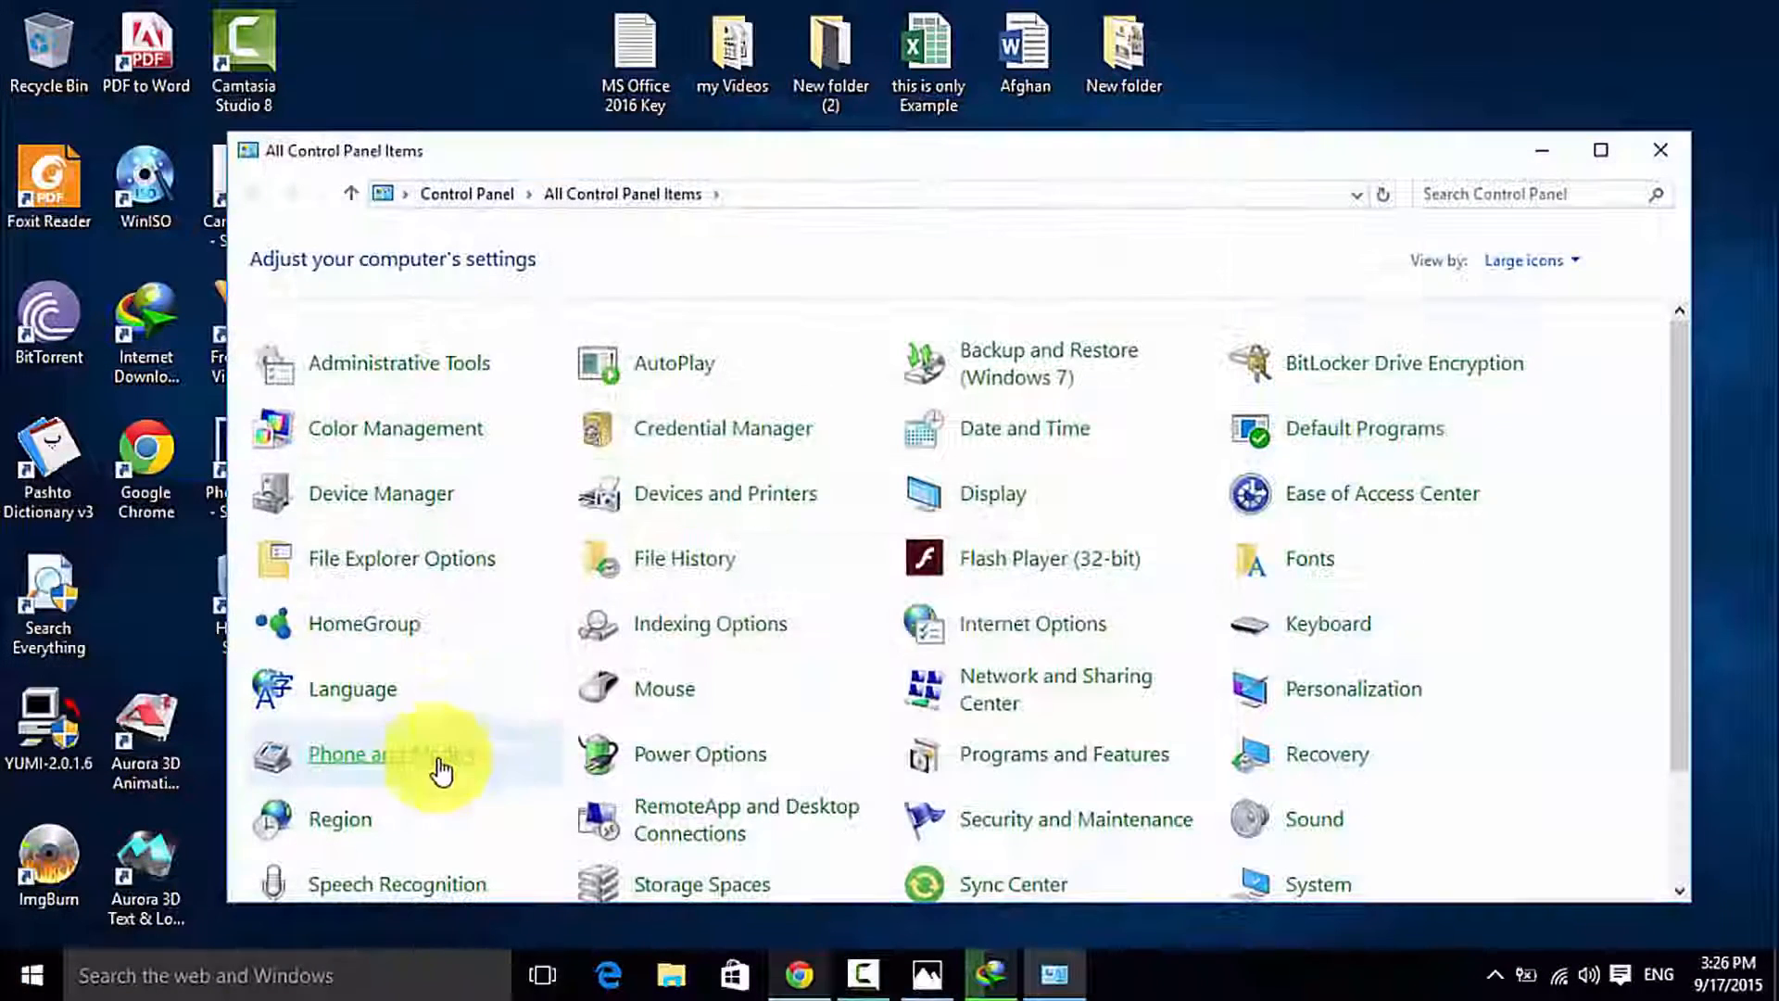
left_click(1012, 760)
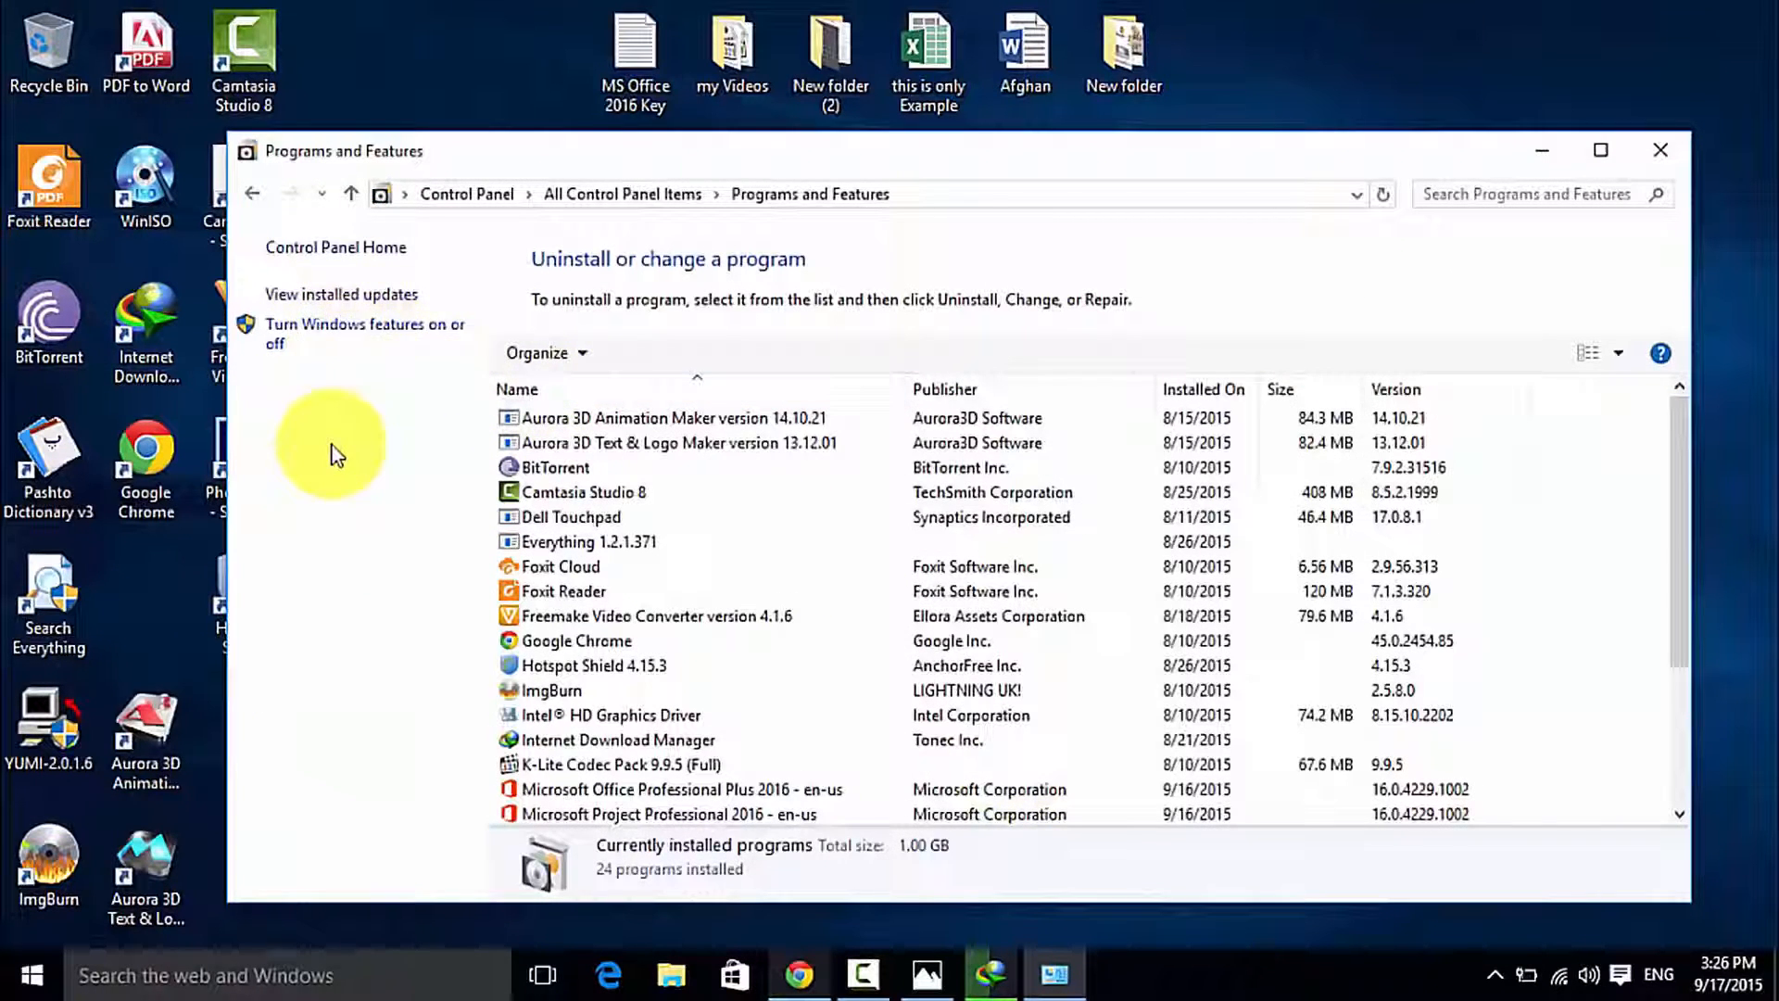
left_click(416, 344)
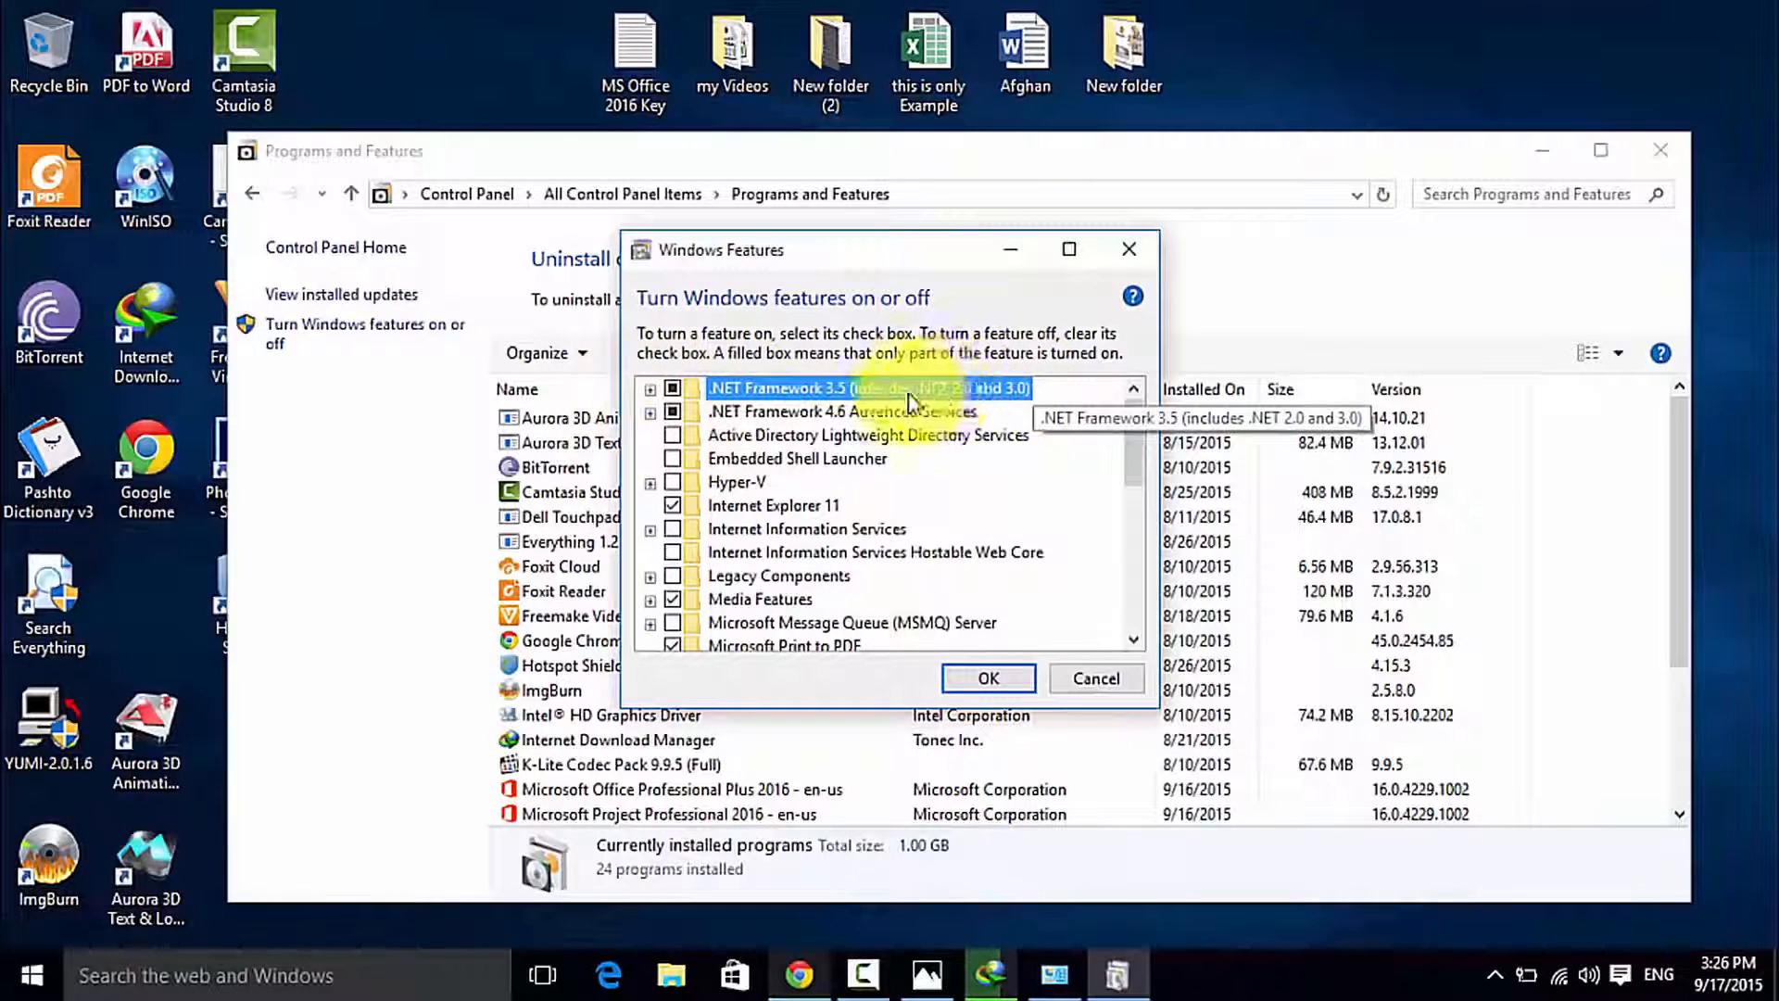
left_click(671, 389)
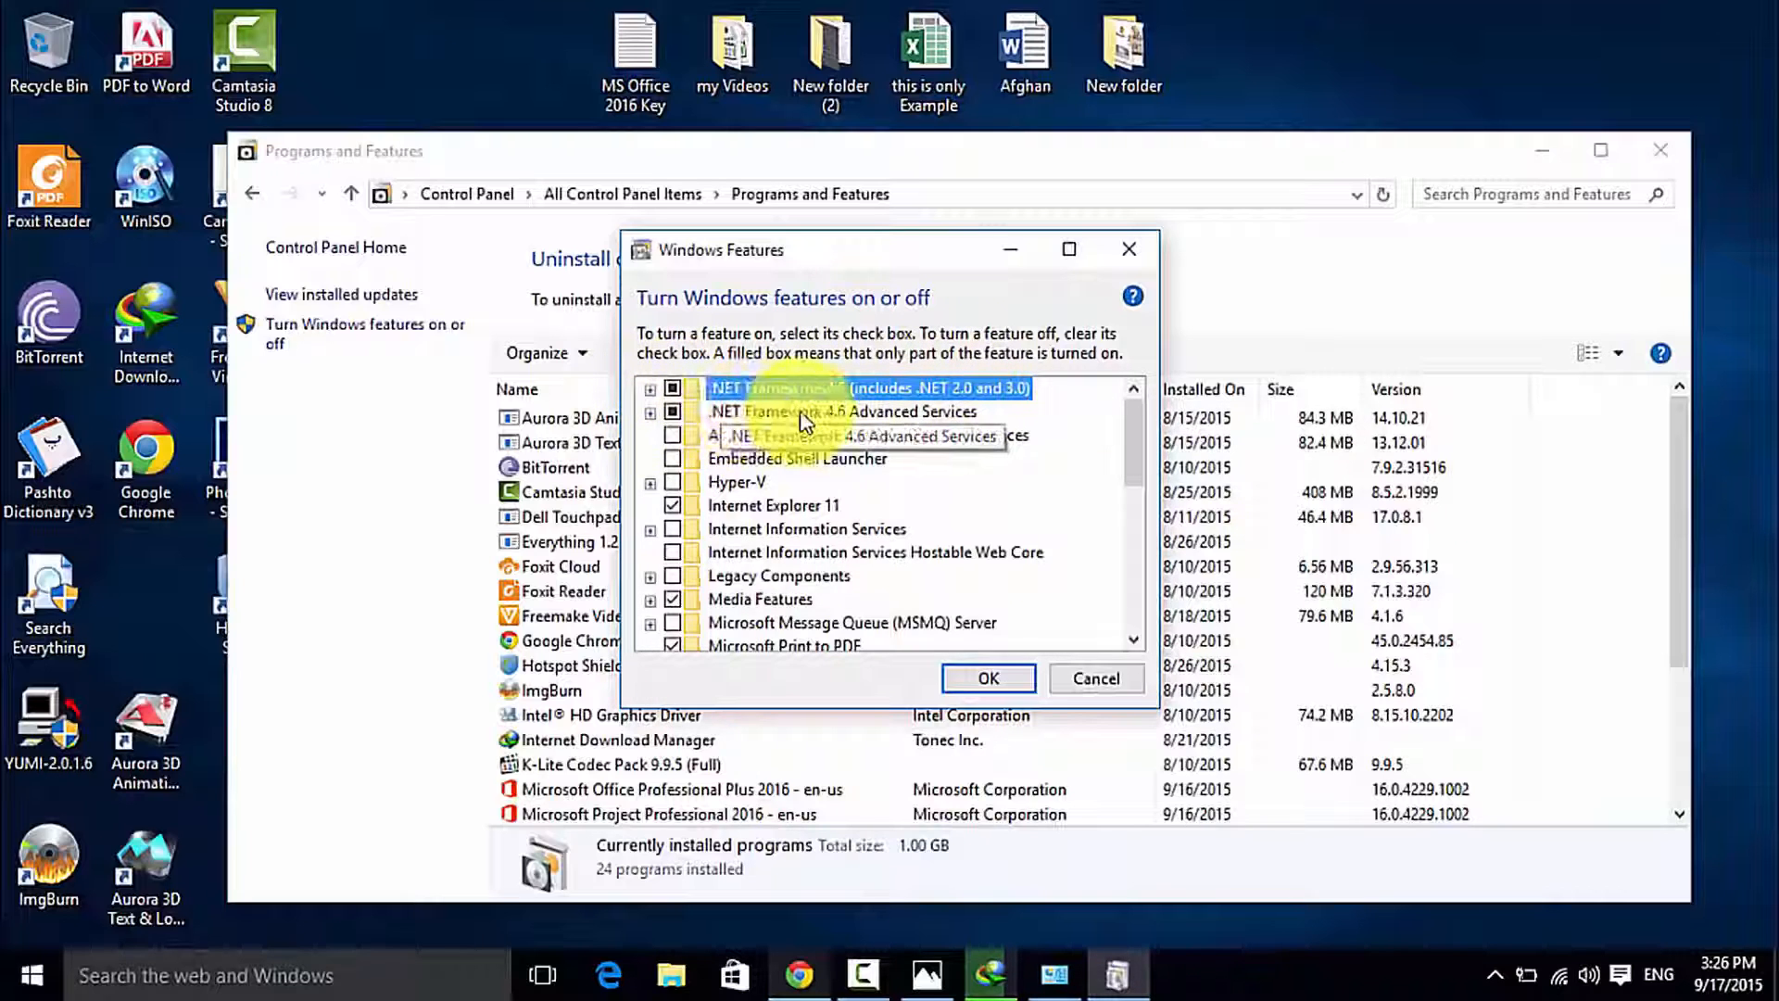
left_click(1132, 249)
left_click(1660, 150)
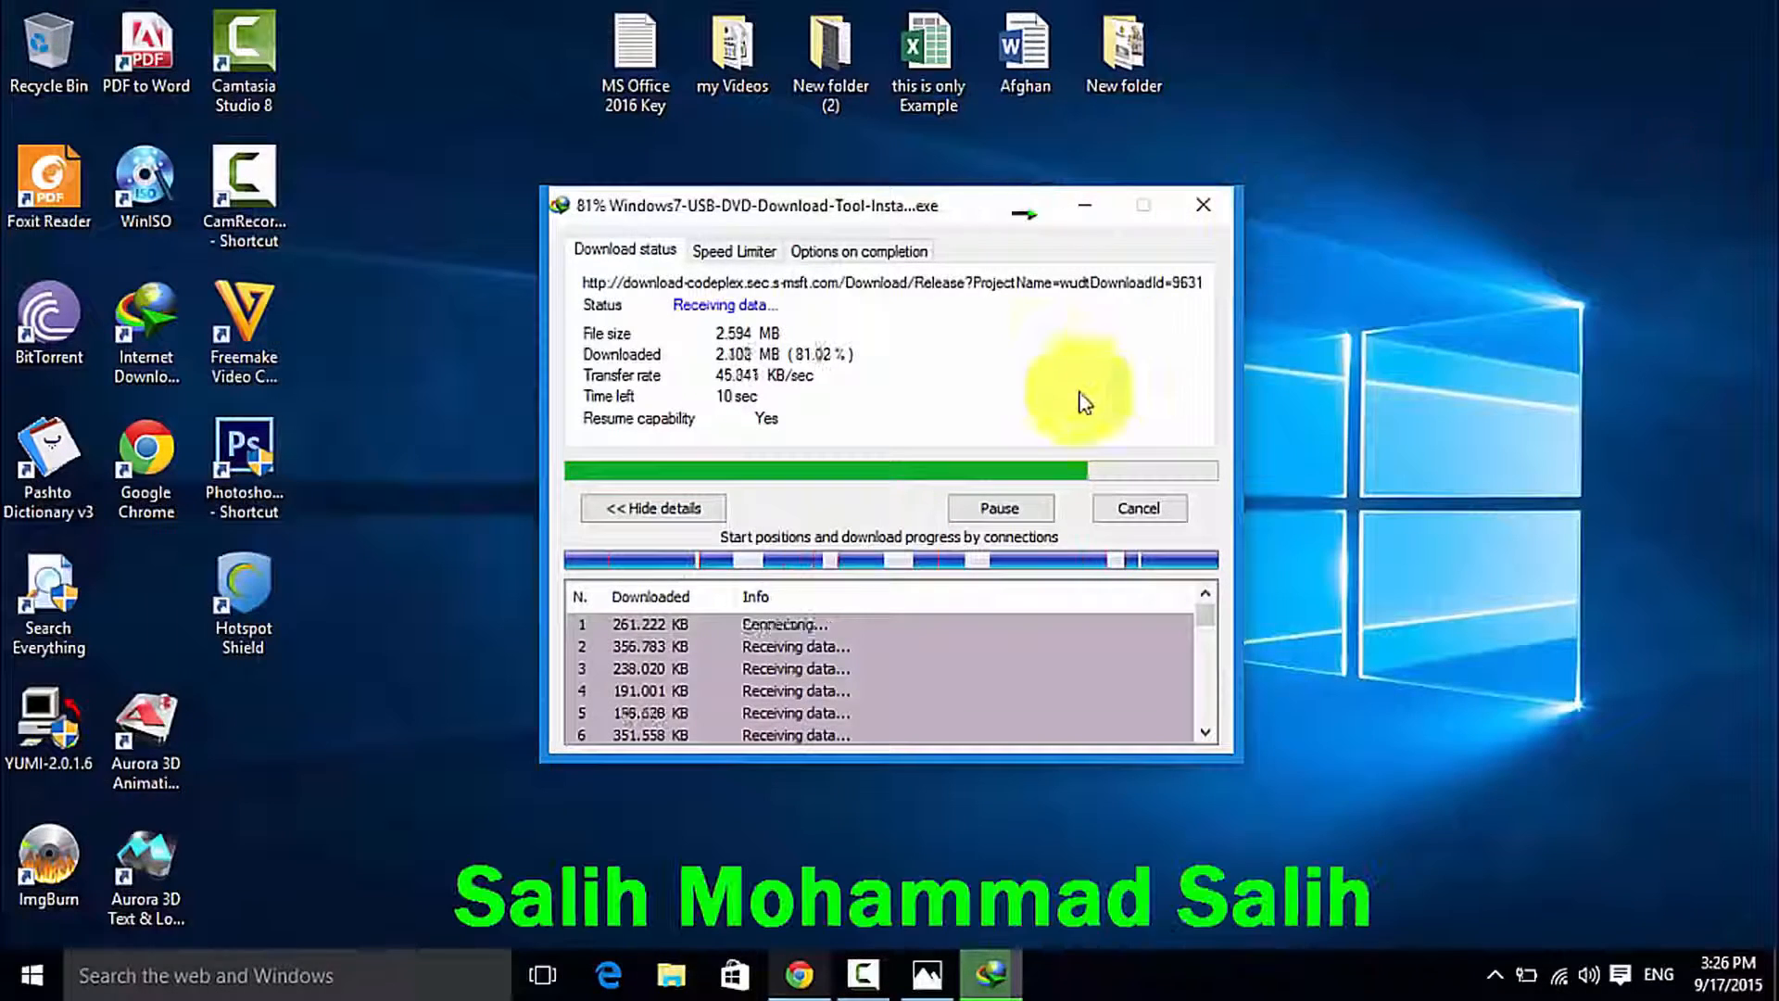
right_click(1387, 271)
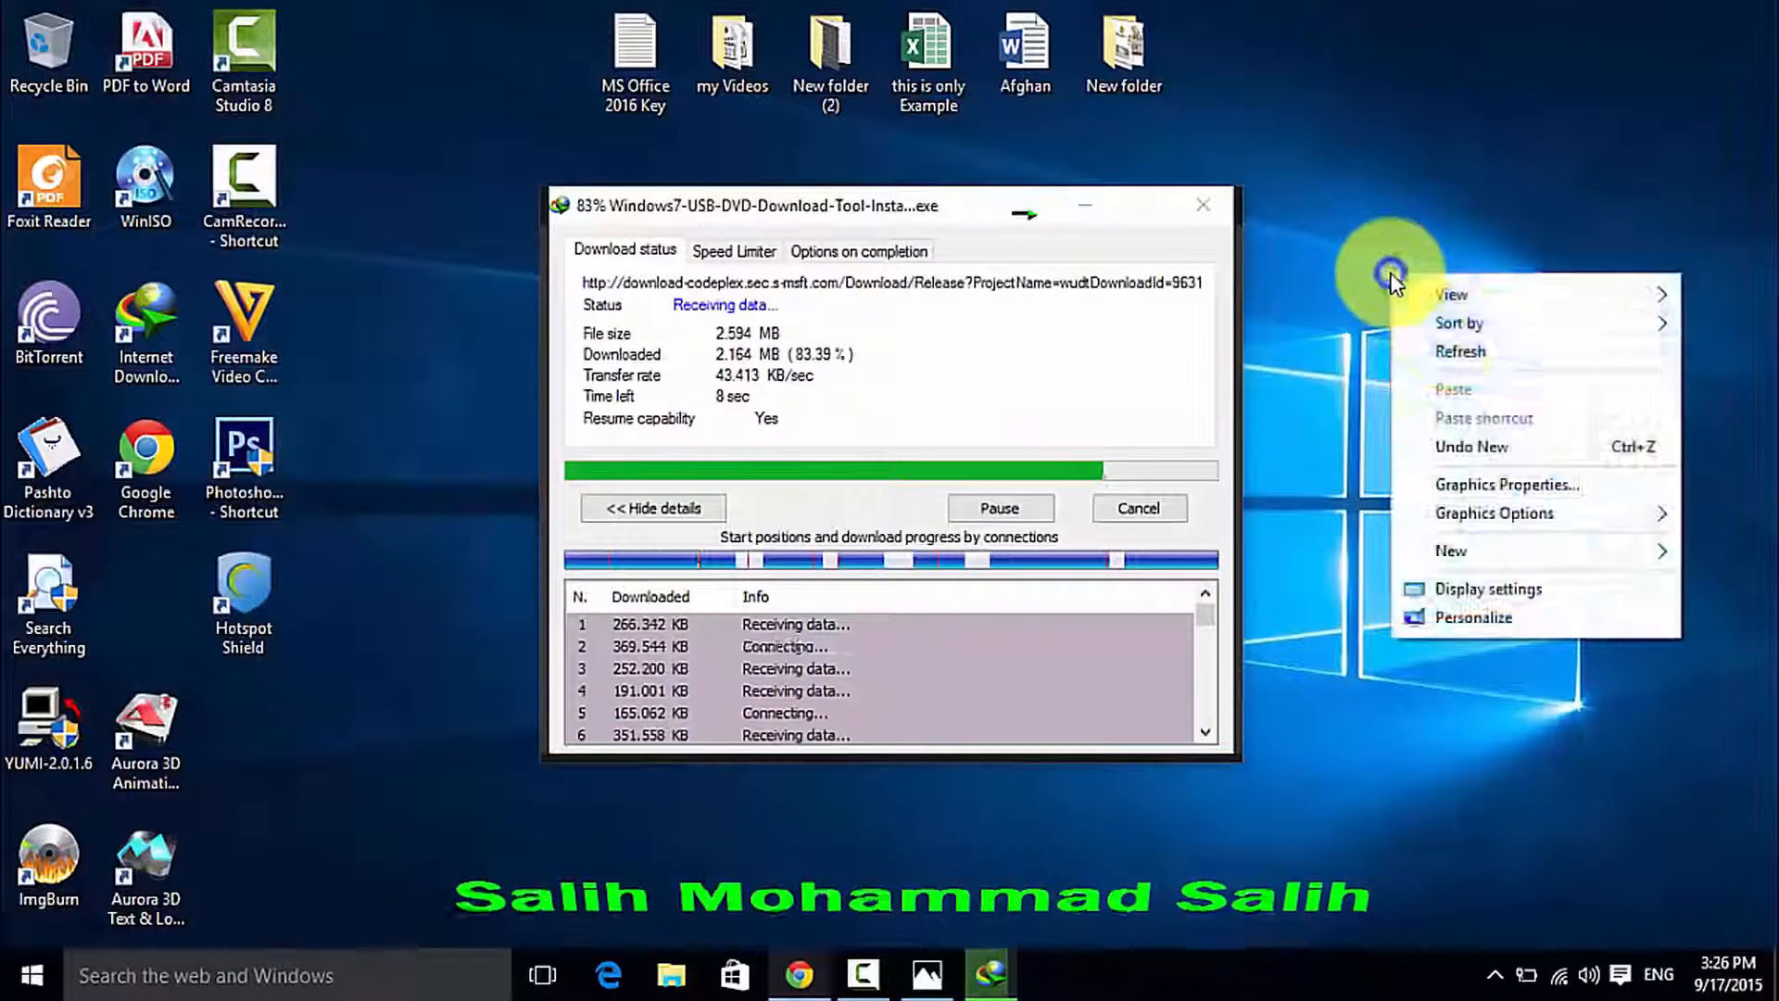
left_click(1459, 354)
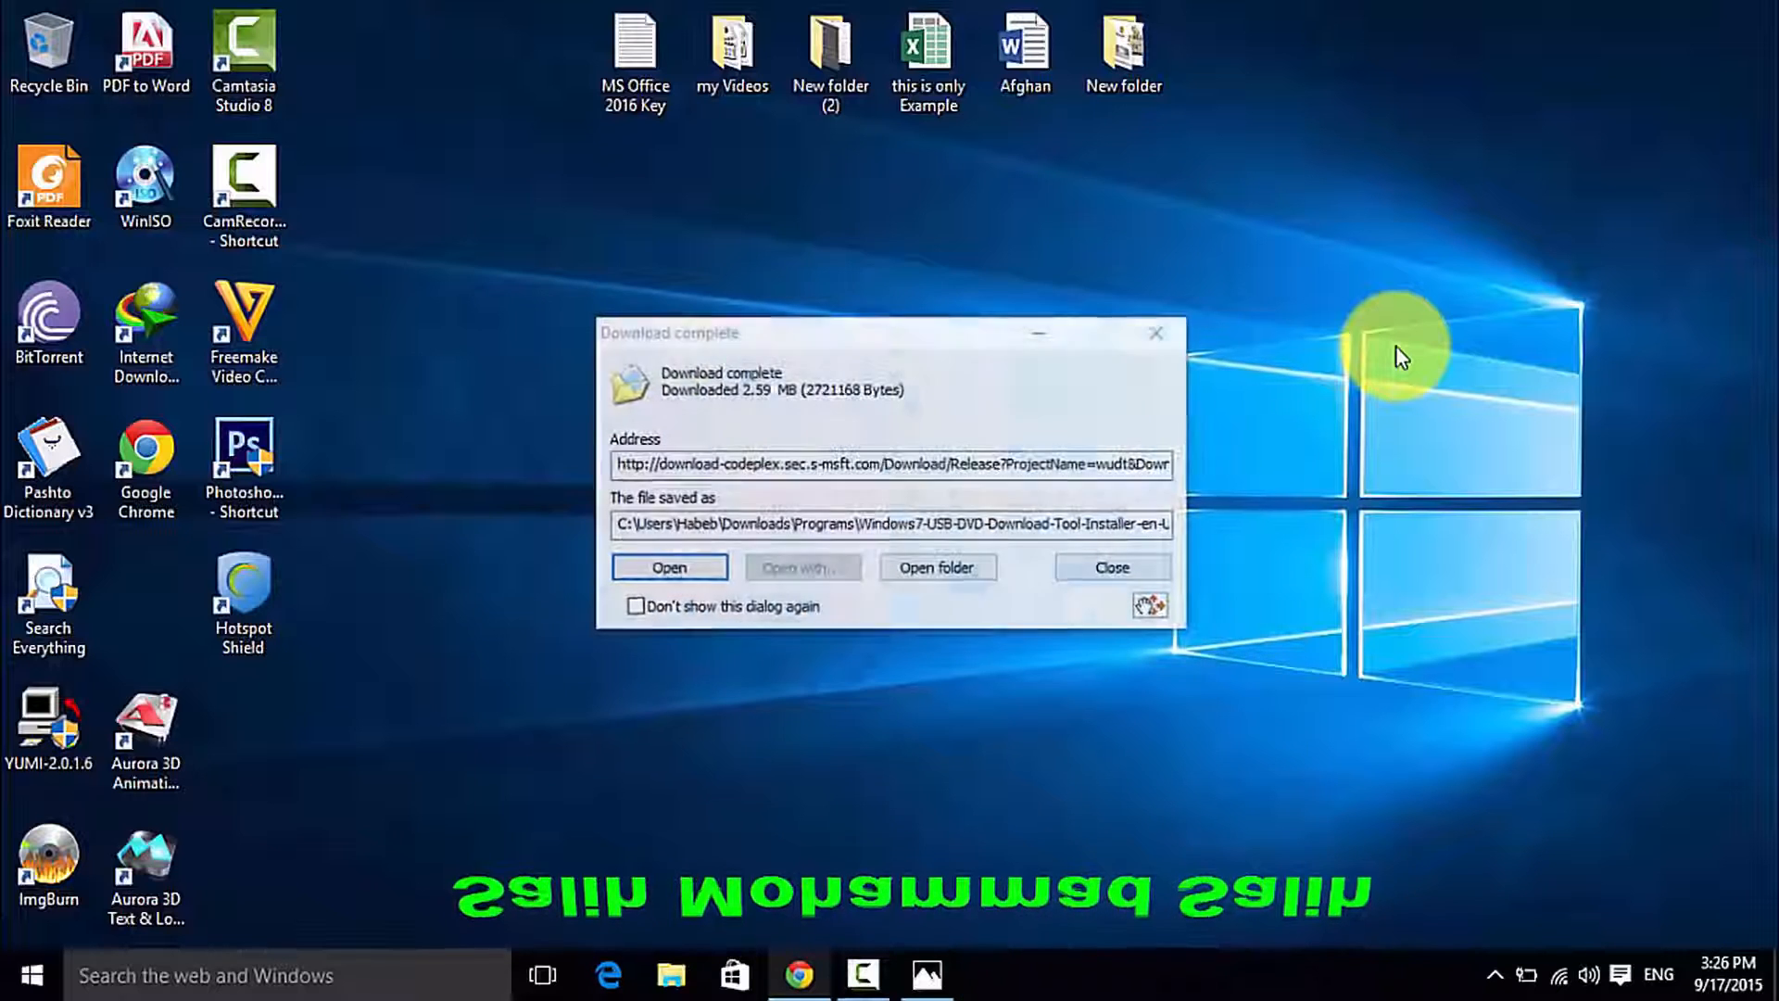
Run the downloaded installer and complete the Windows 7 USB/DVD Download Tool setup wizard.
left_click(673, 567)
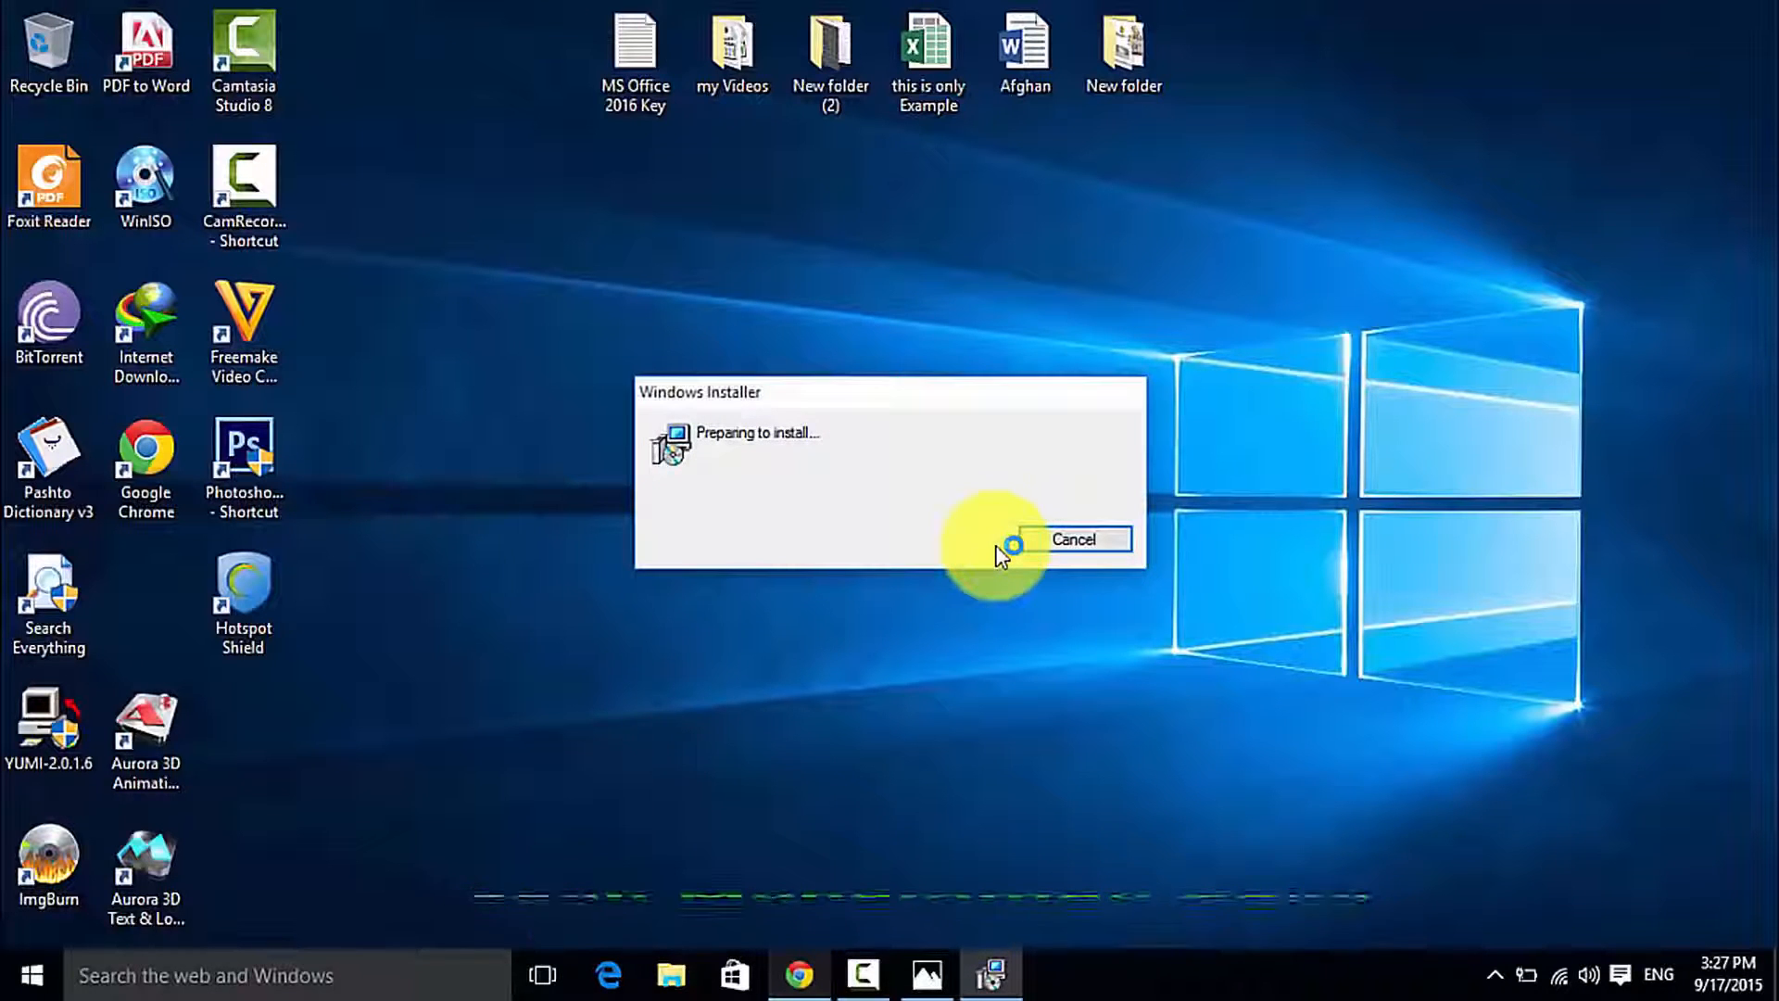
left_click(1019, 688)
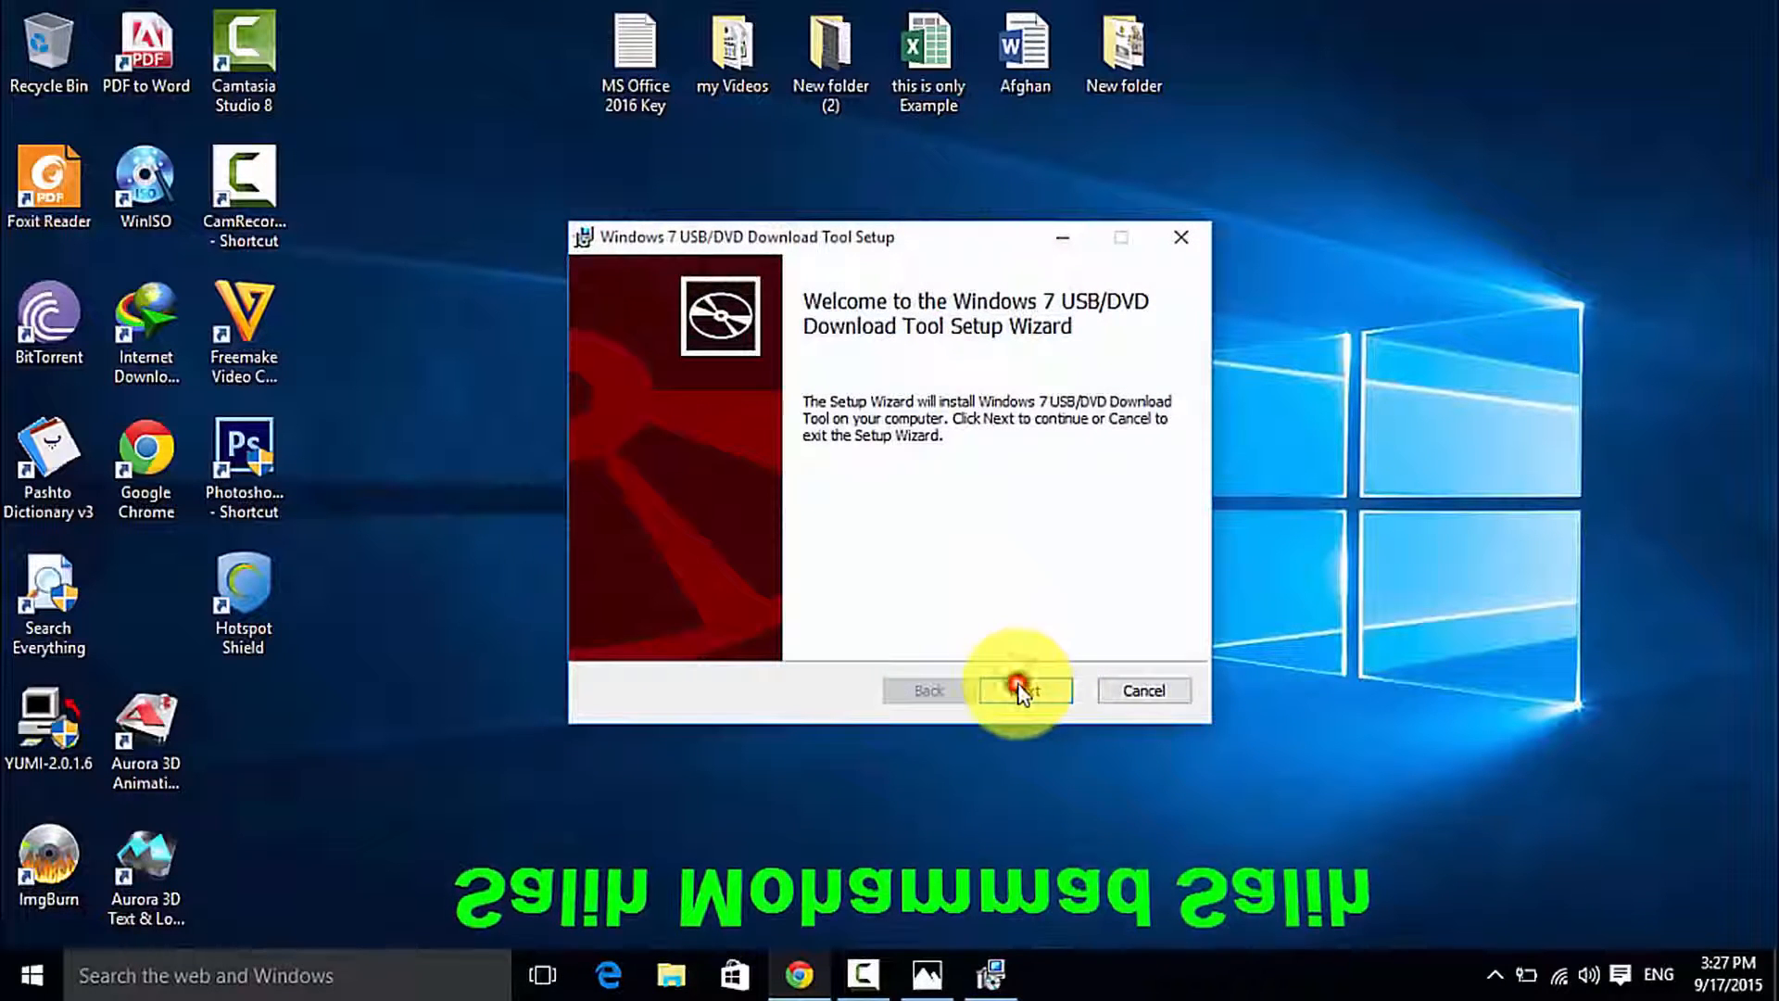
left_click(1018, 695)
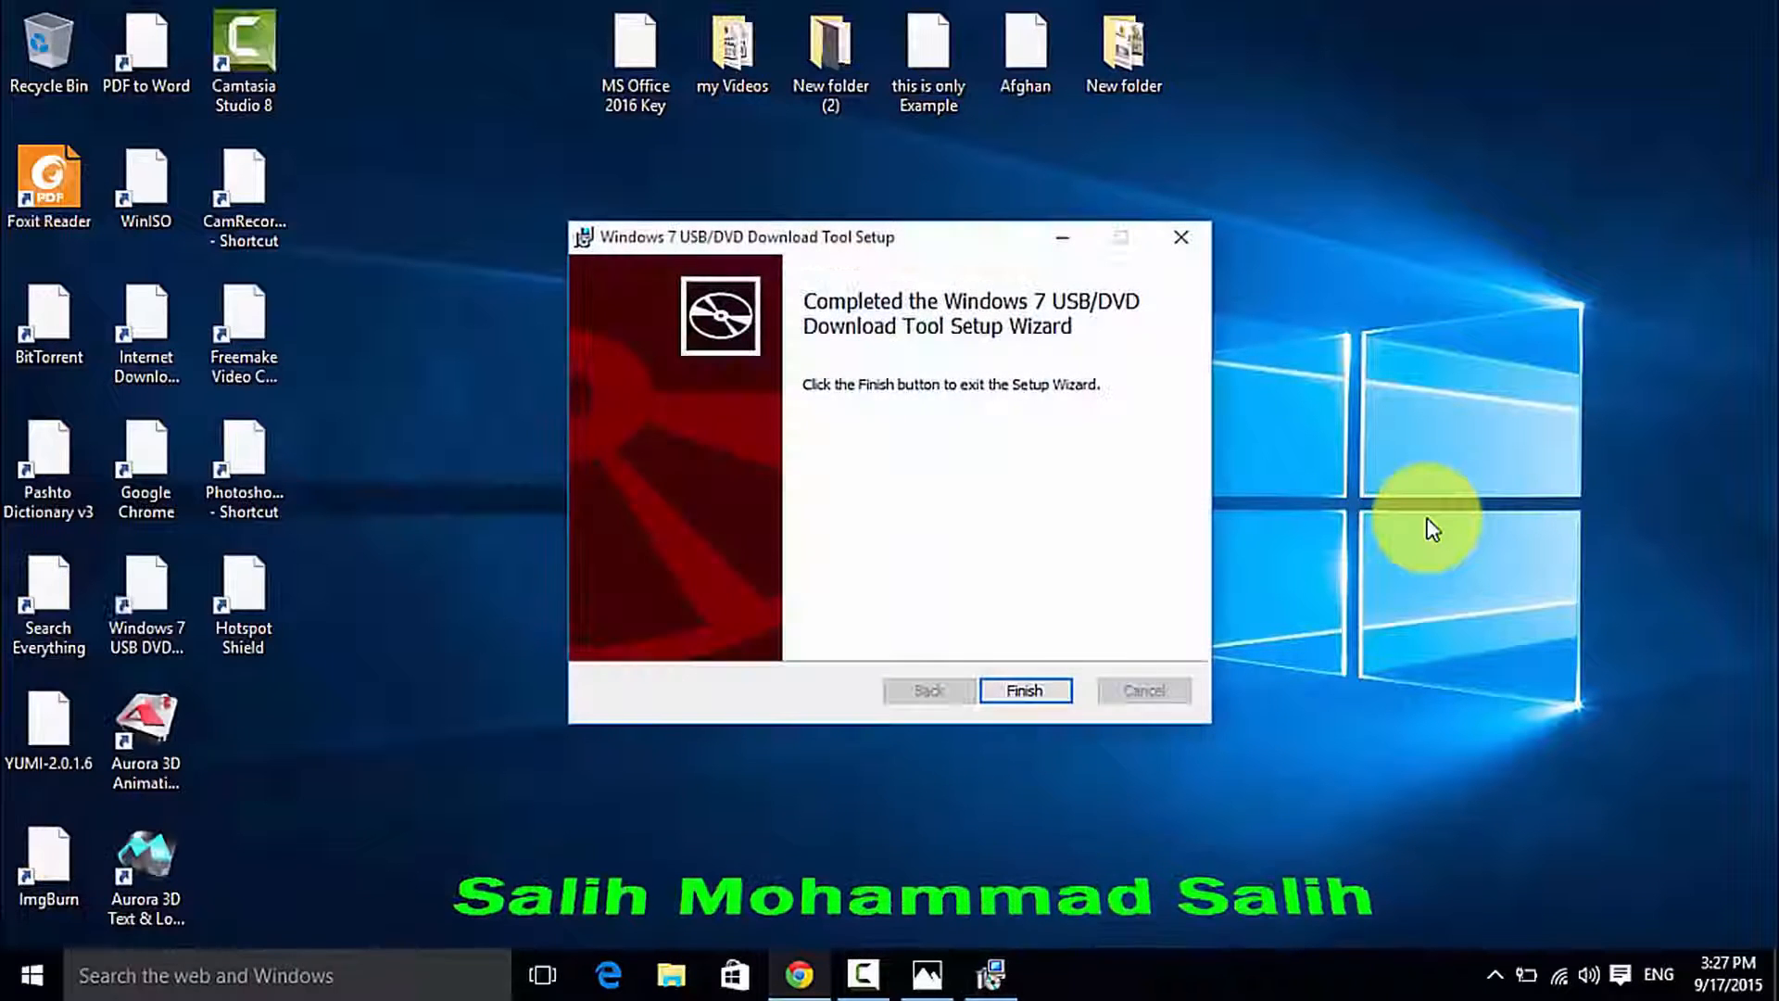
left_click(1036, 693)
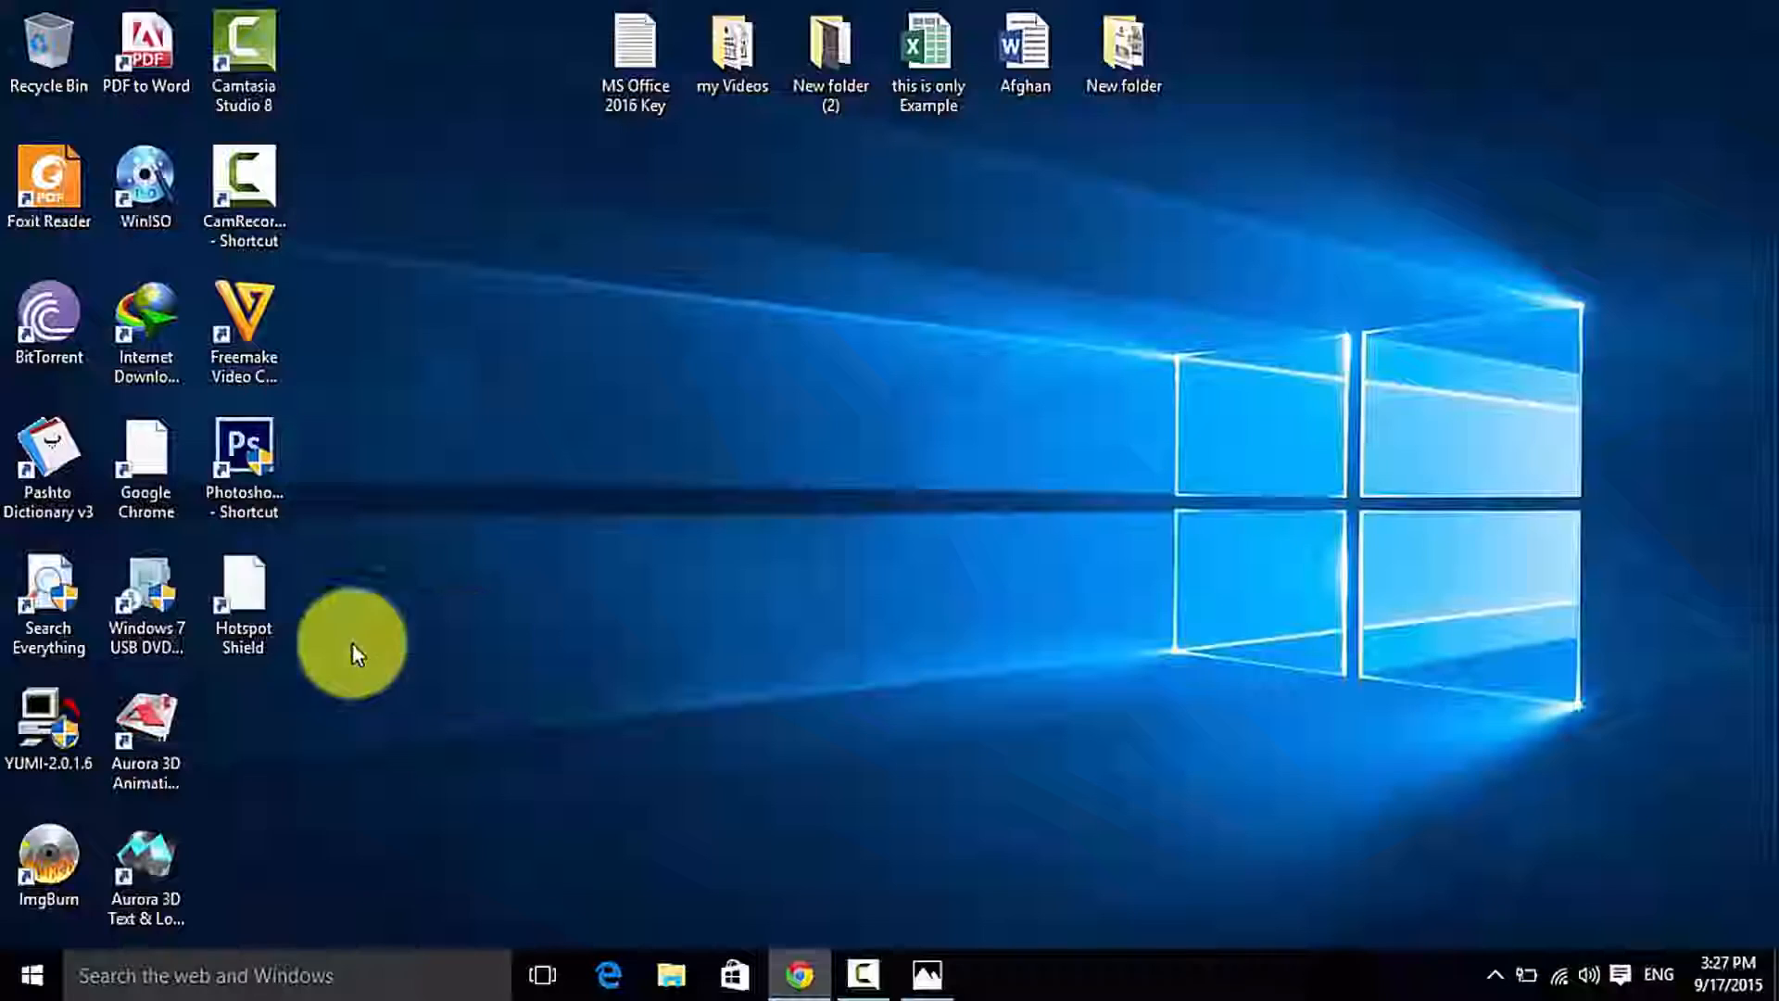
Launch the Windows 7 USB/DVD Download Tool and set Windows.10.AIO.8-in-1.RTM.x86-x64.En-US.DVD.iso from E:\windows iso as the source file.
left_click(135, 593)
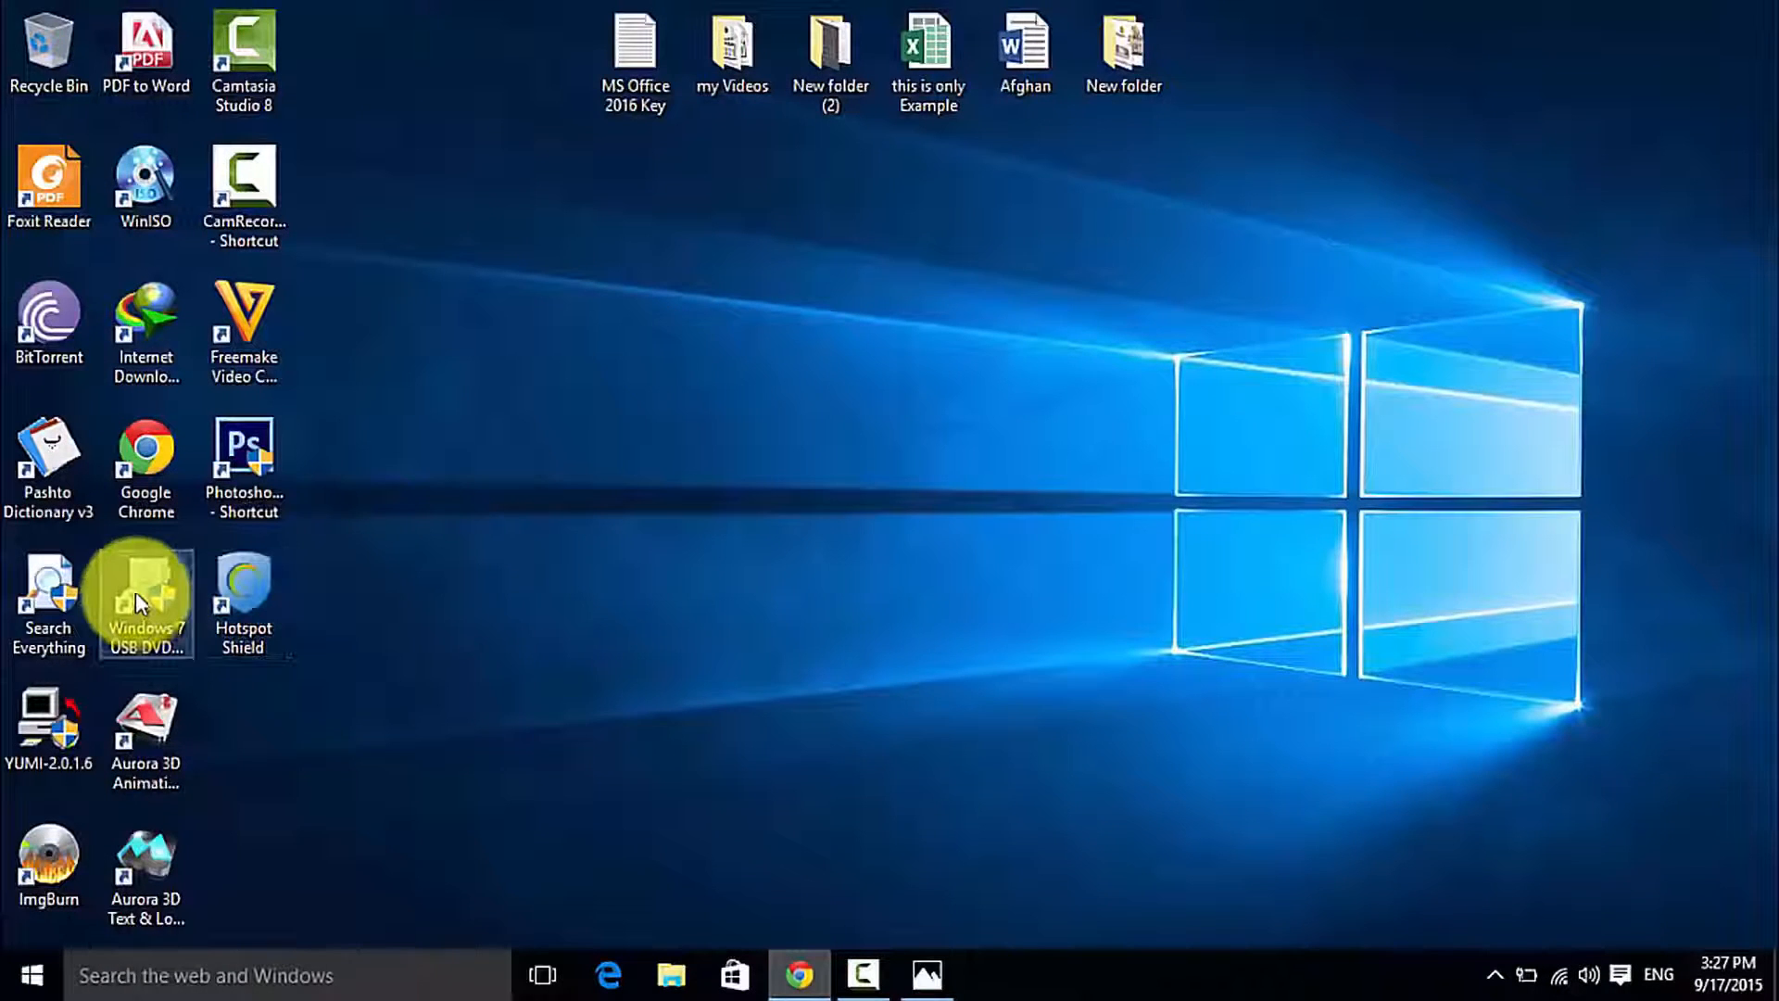
double_click(140, 608)
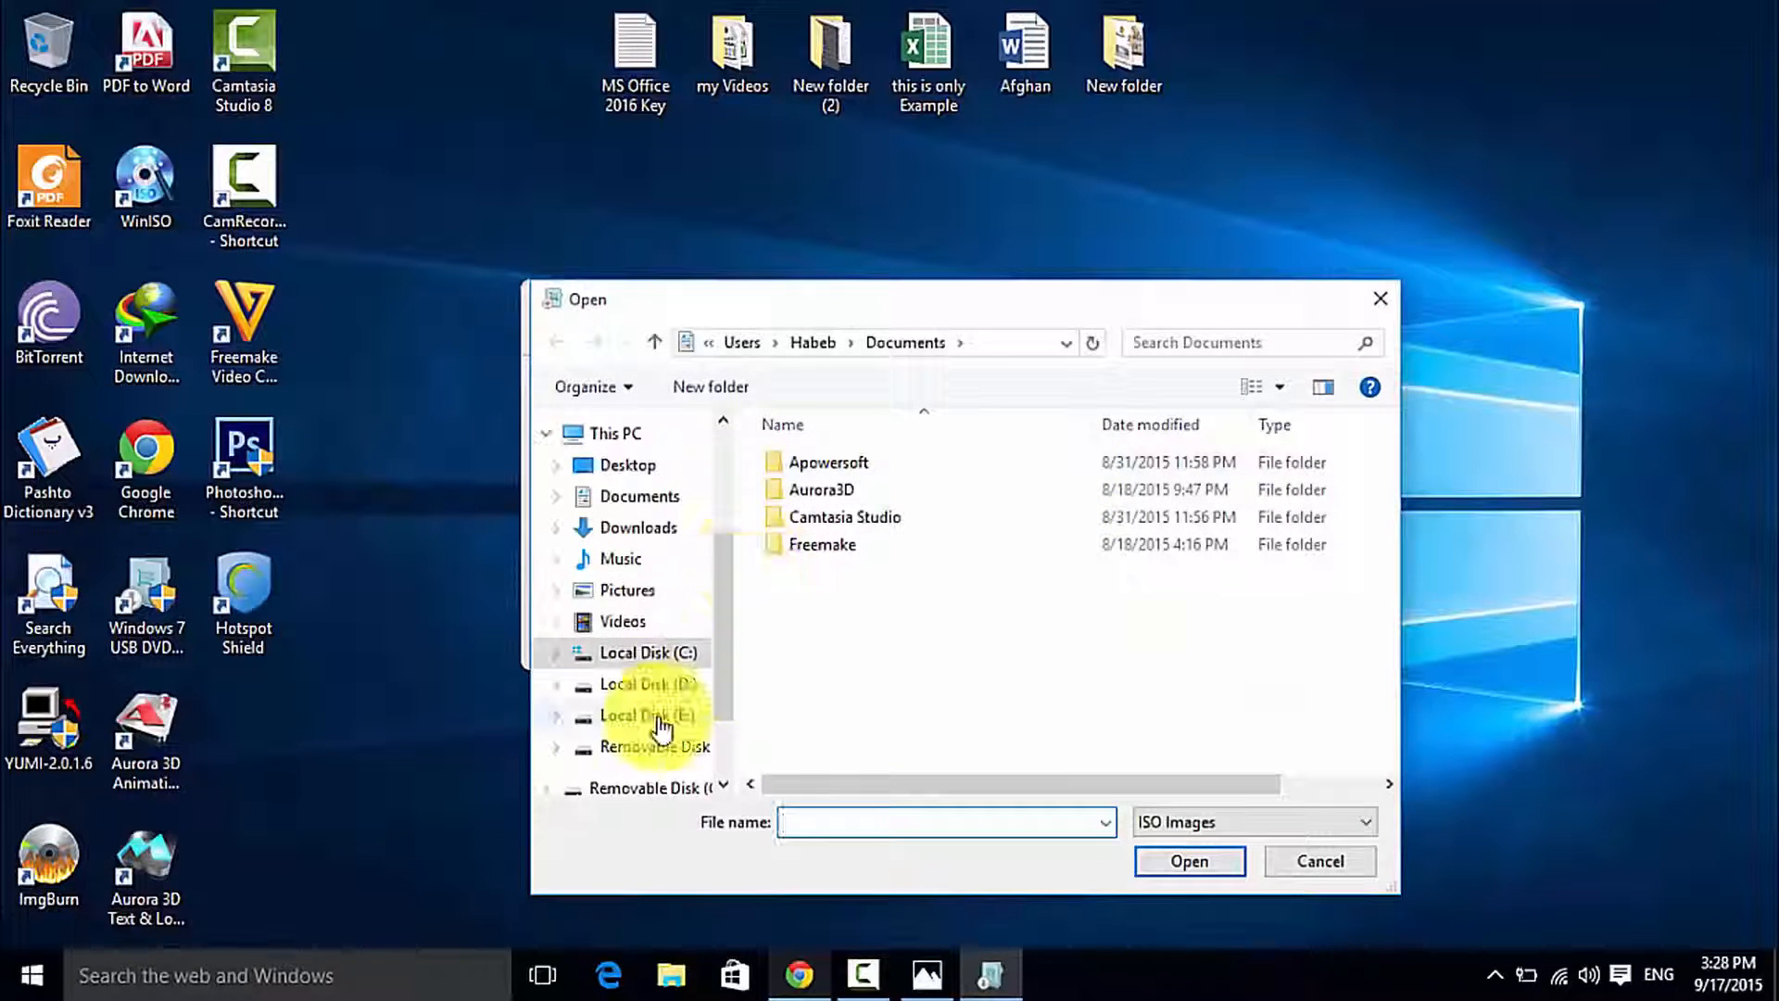
left_click(683, 718)
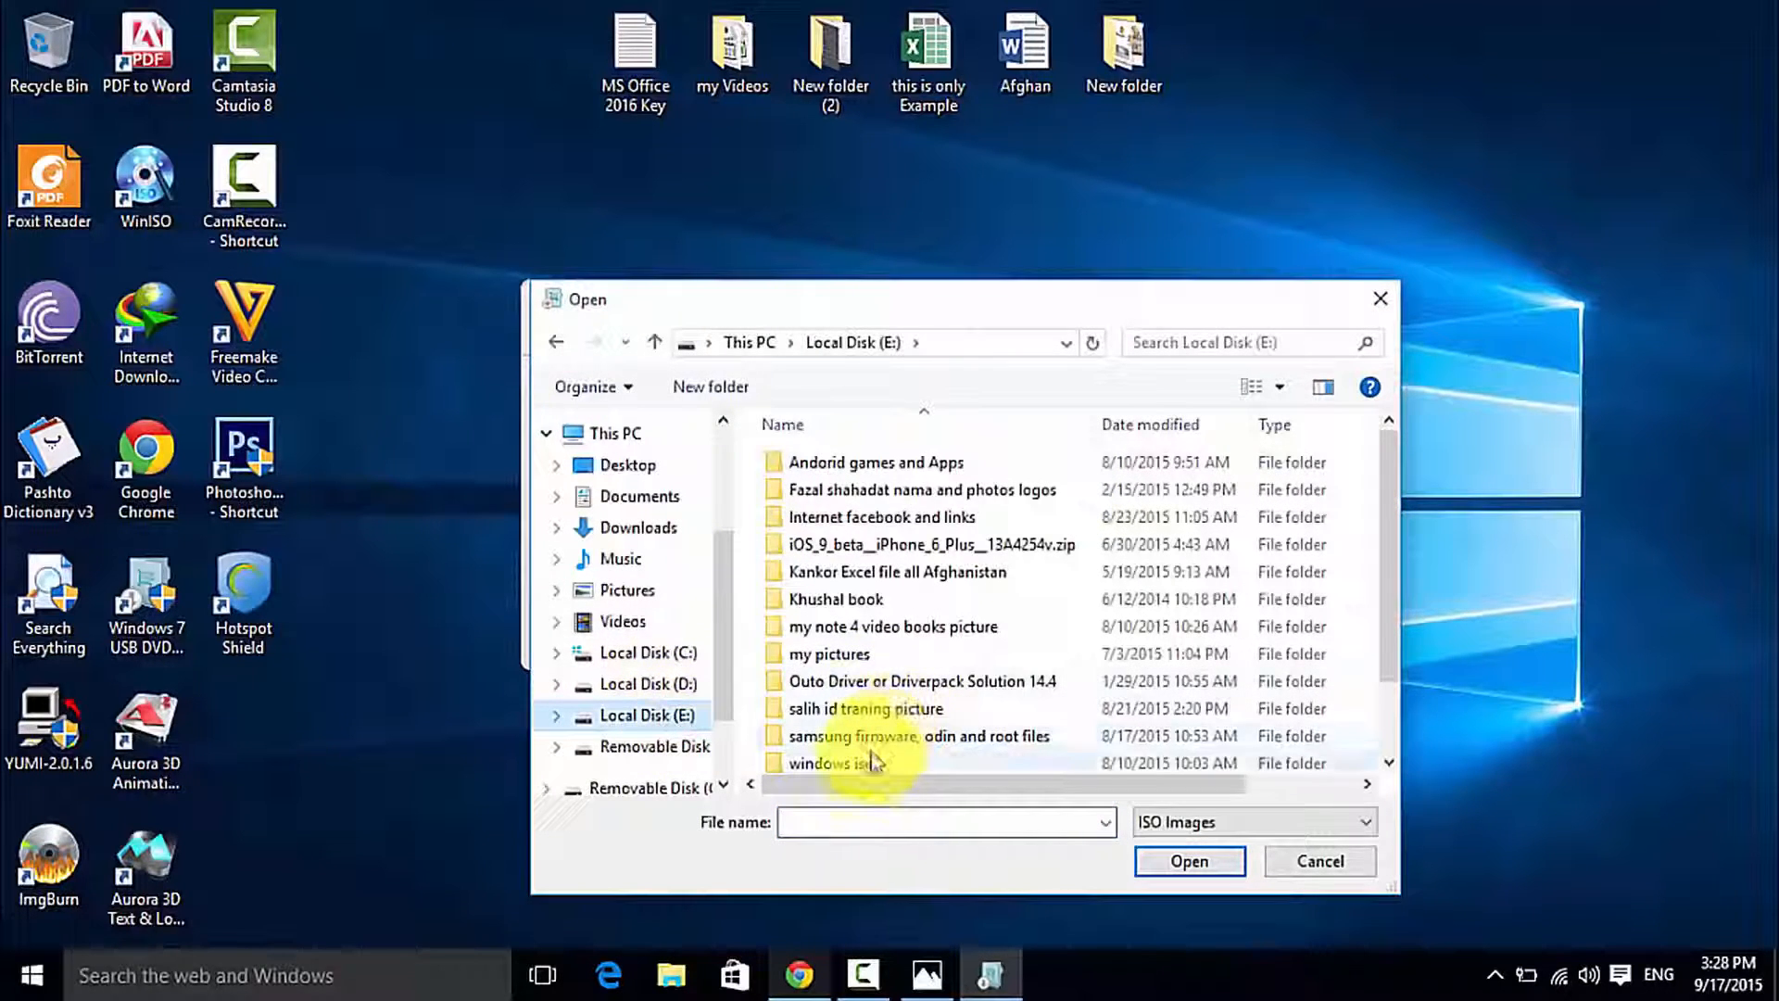
double_click(871, 766)
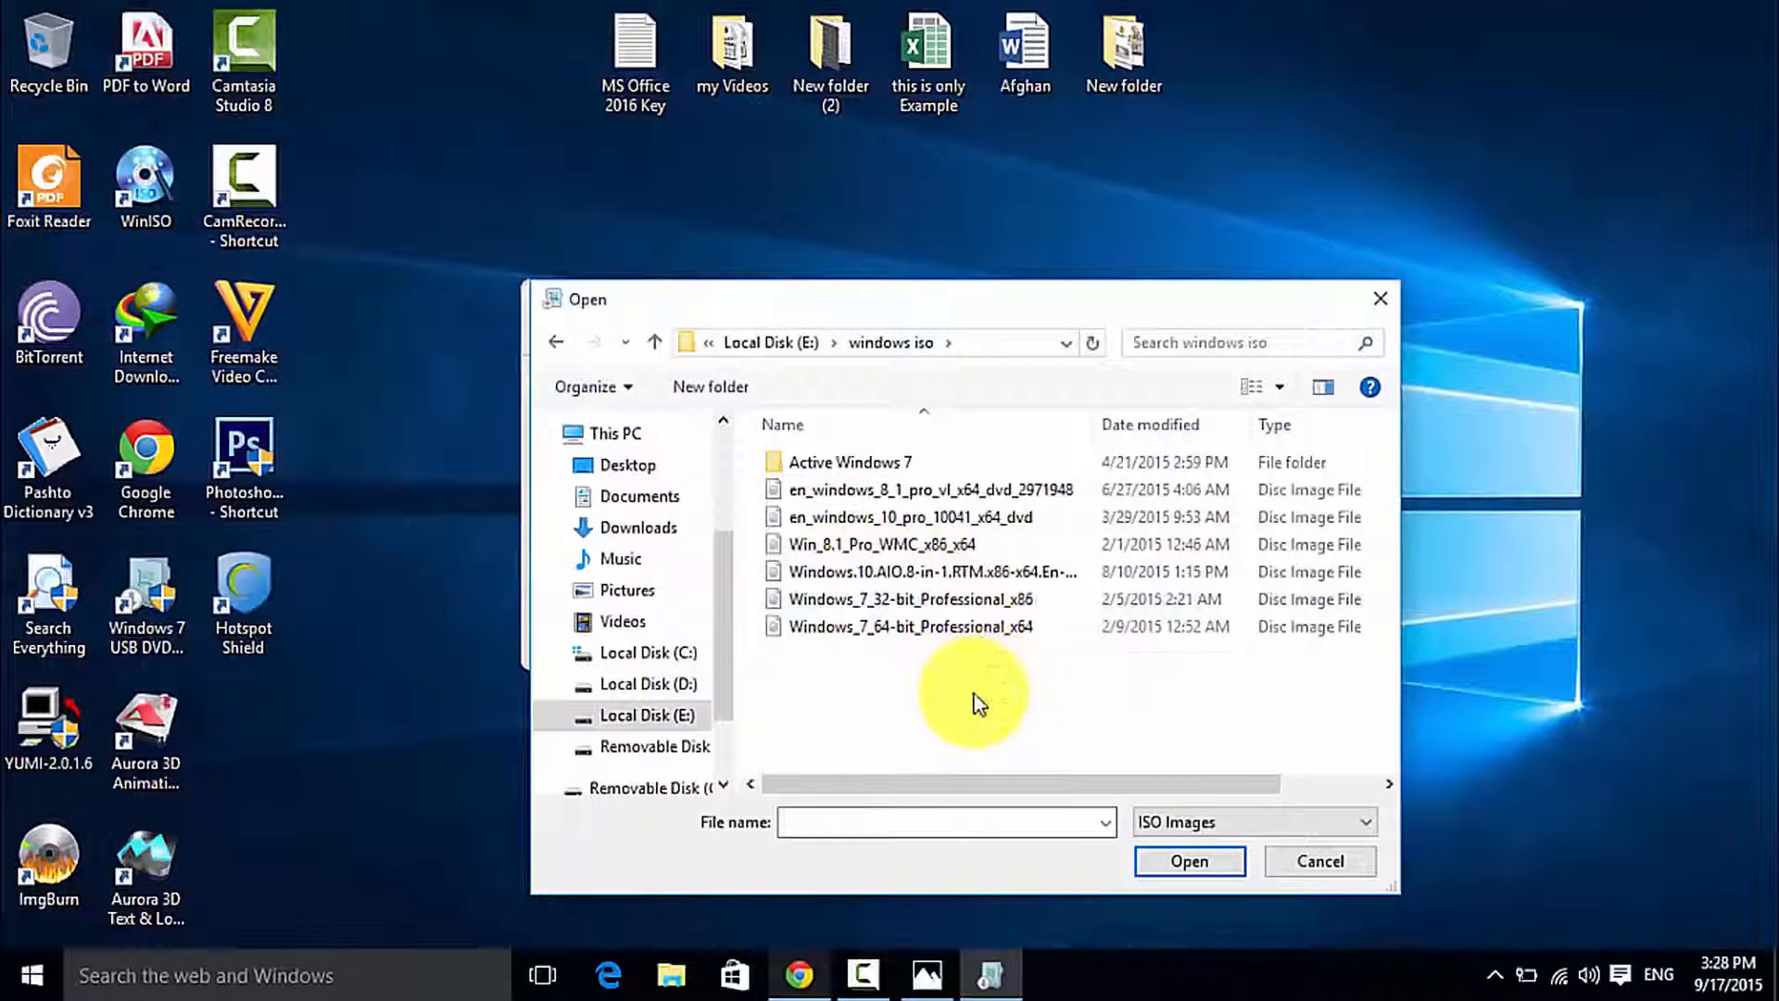
left_click(995, 575)
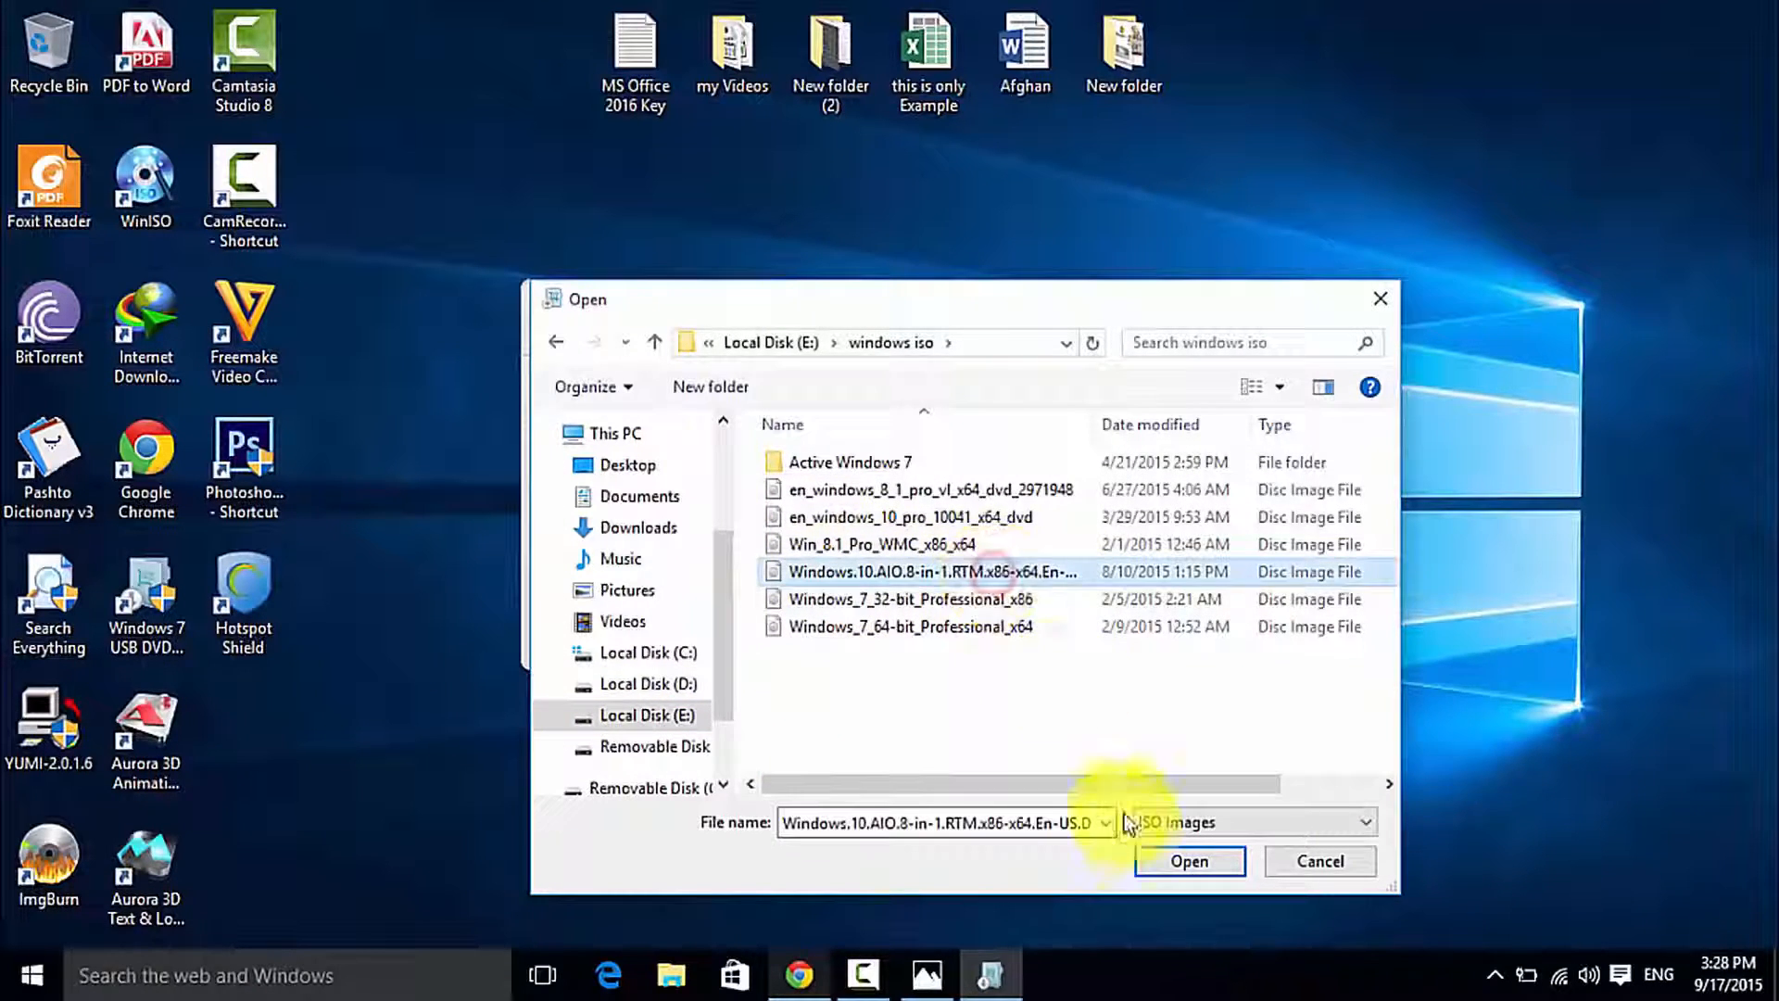
left_click(1179, 860)
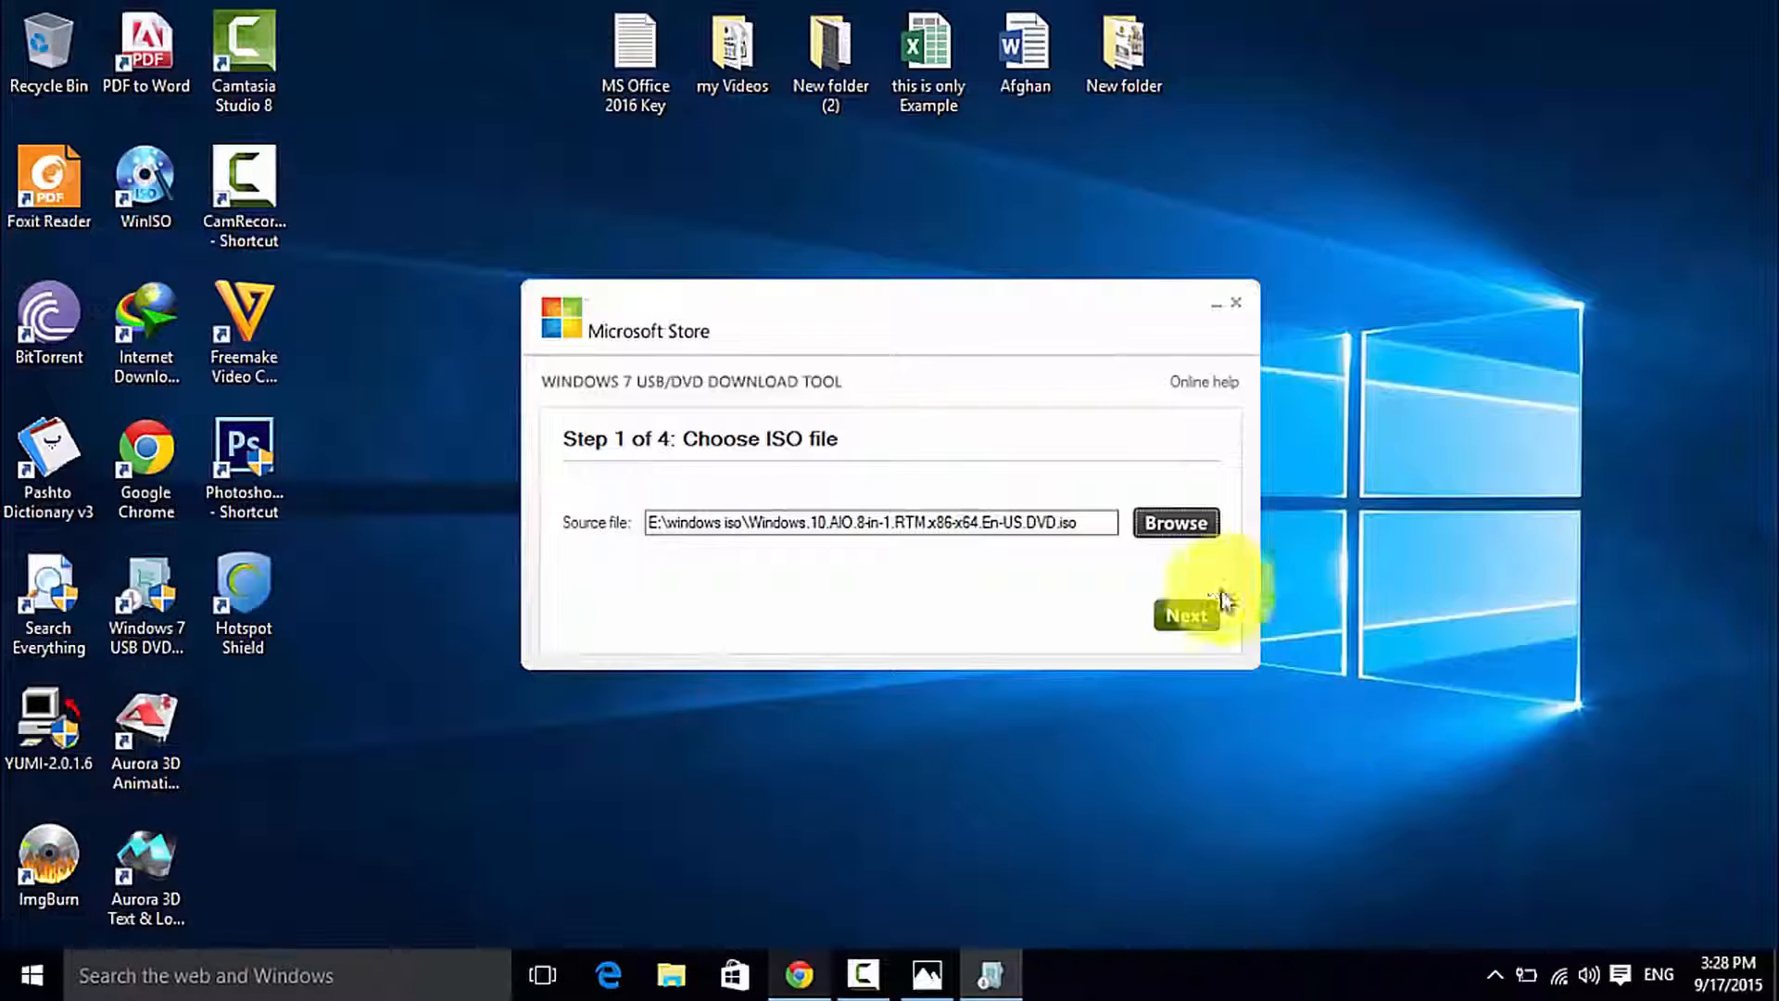
left_click(1186, 614)
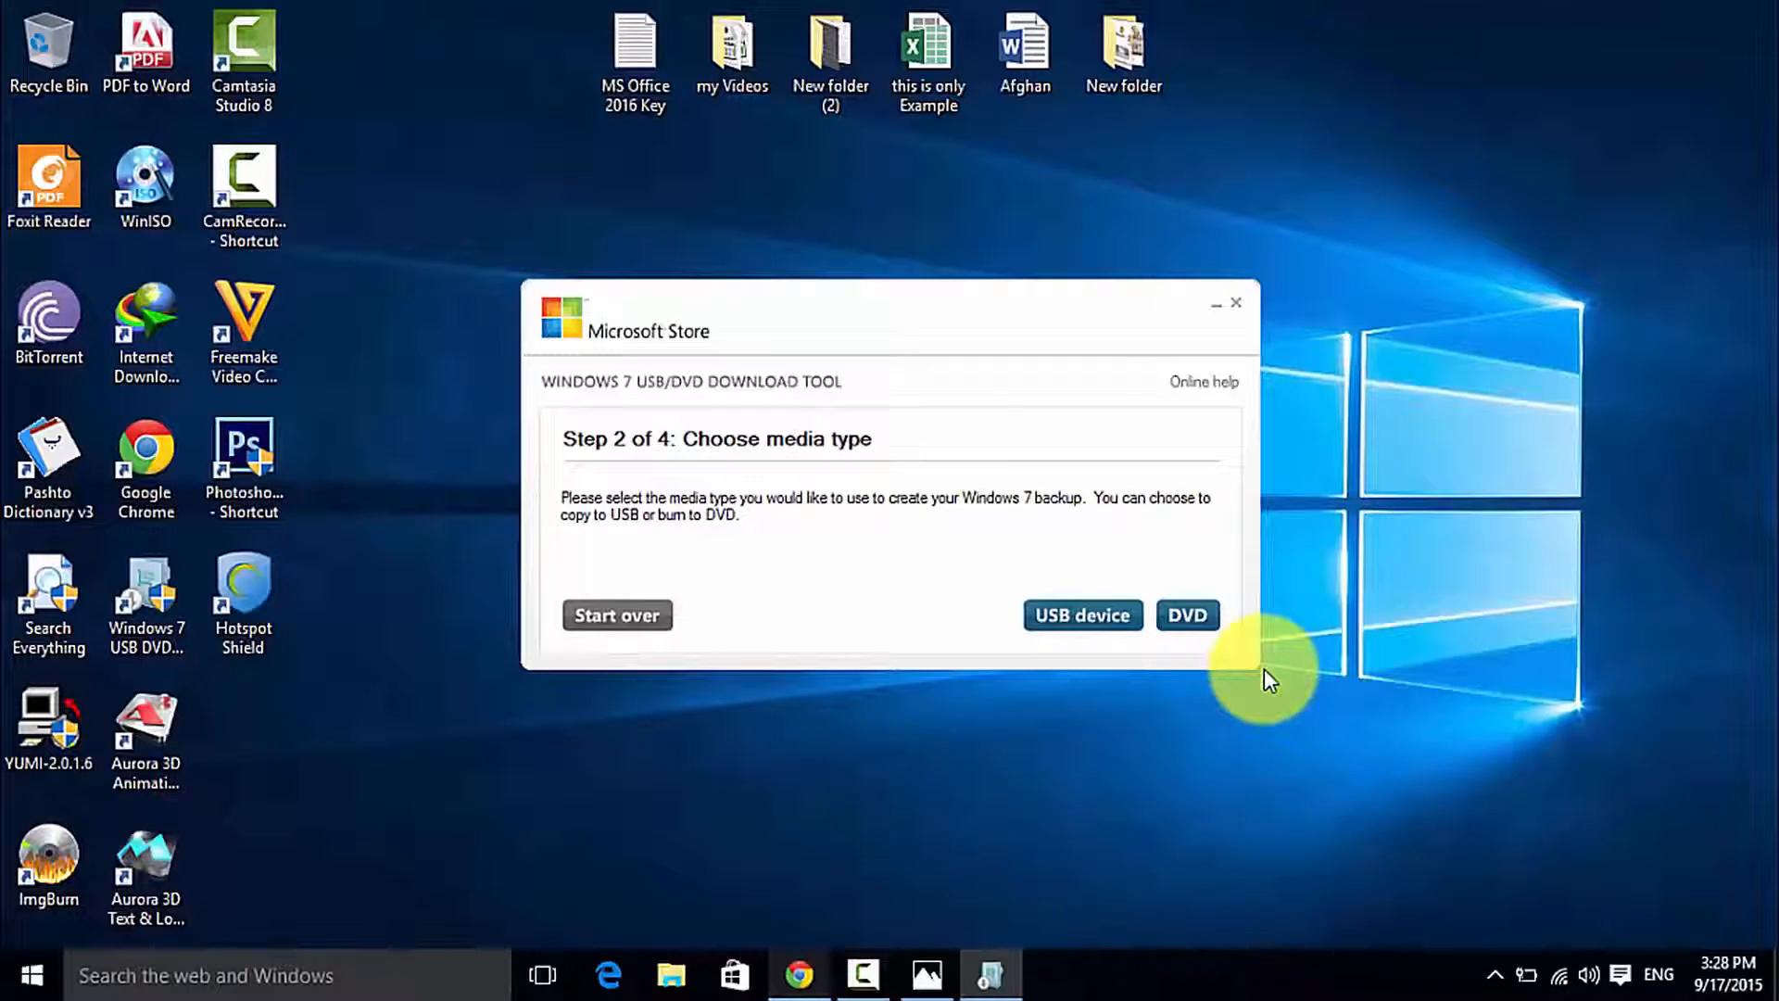
Choose USB device as the media type and refresh the device list, keeping removable disk G: as the target.
left_click(1065, 619)
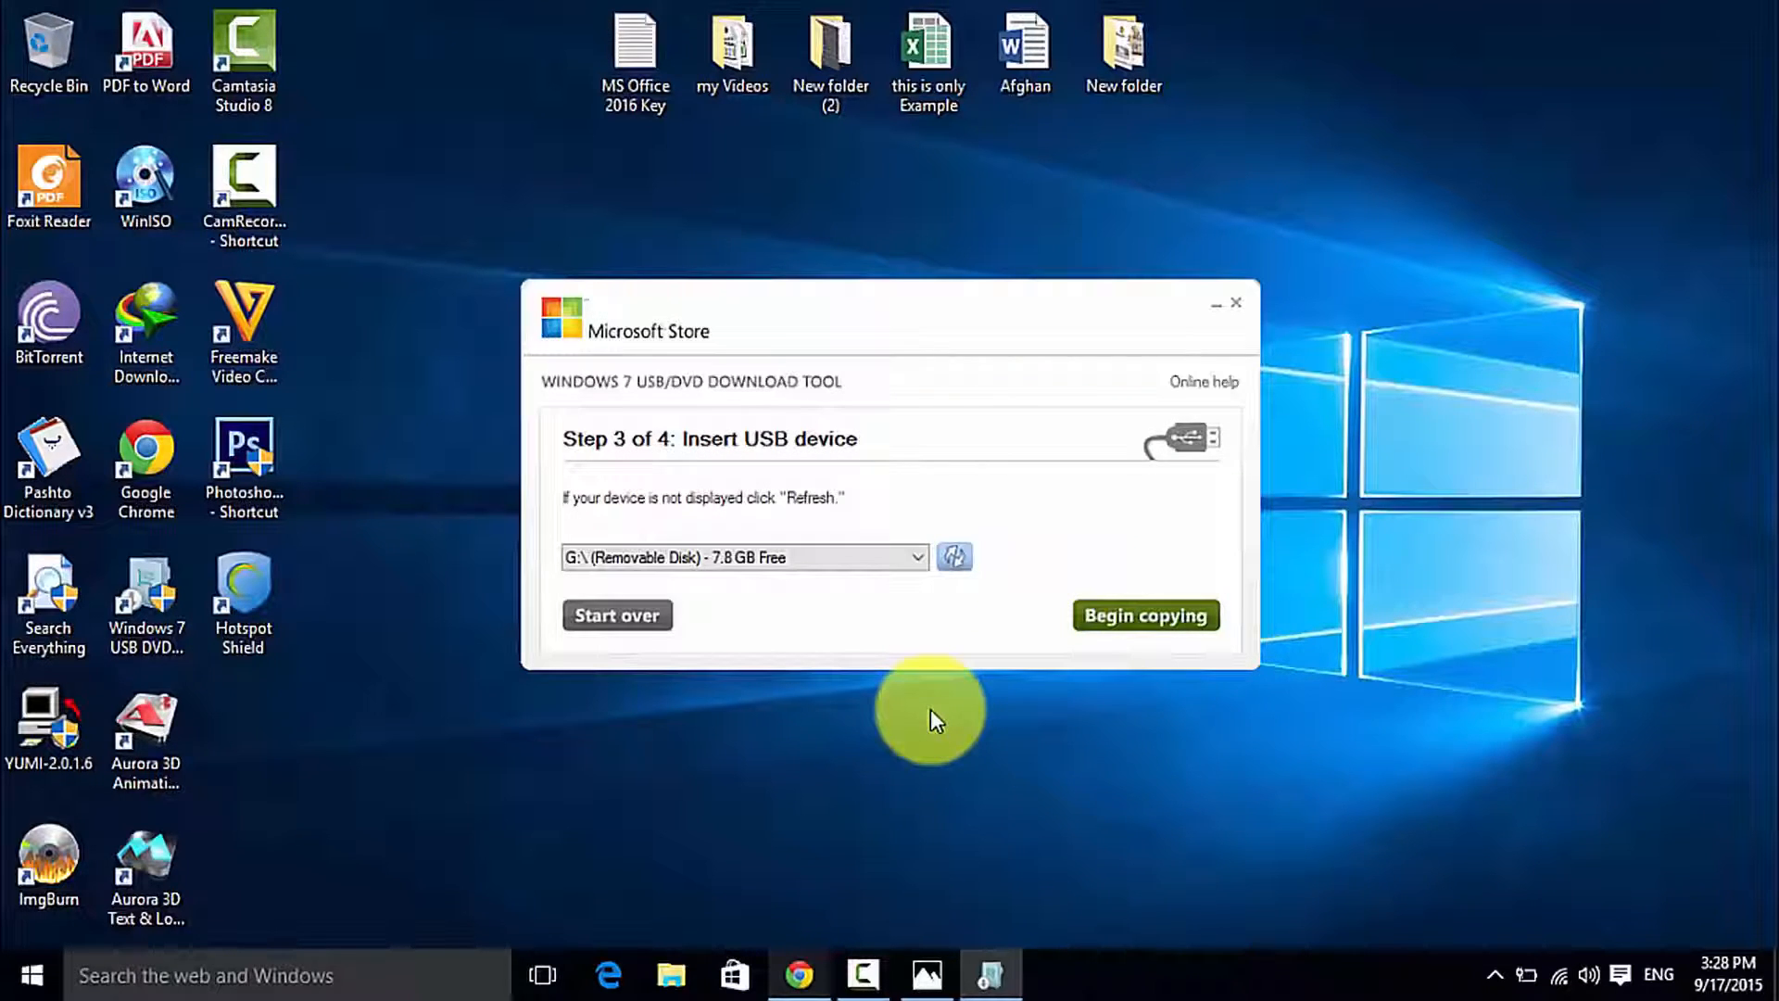
left_click(954, 557)
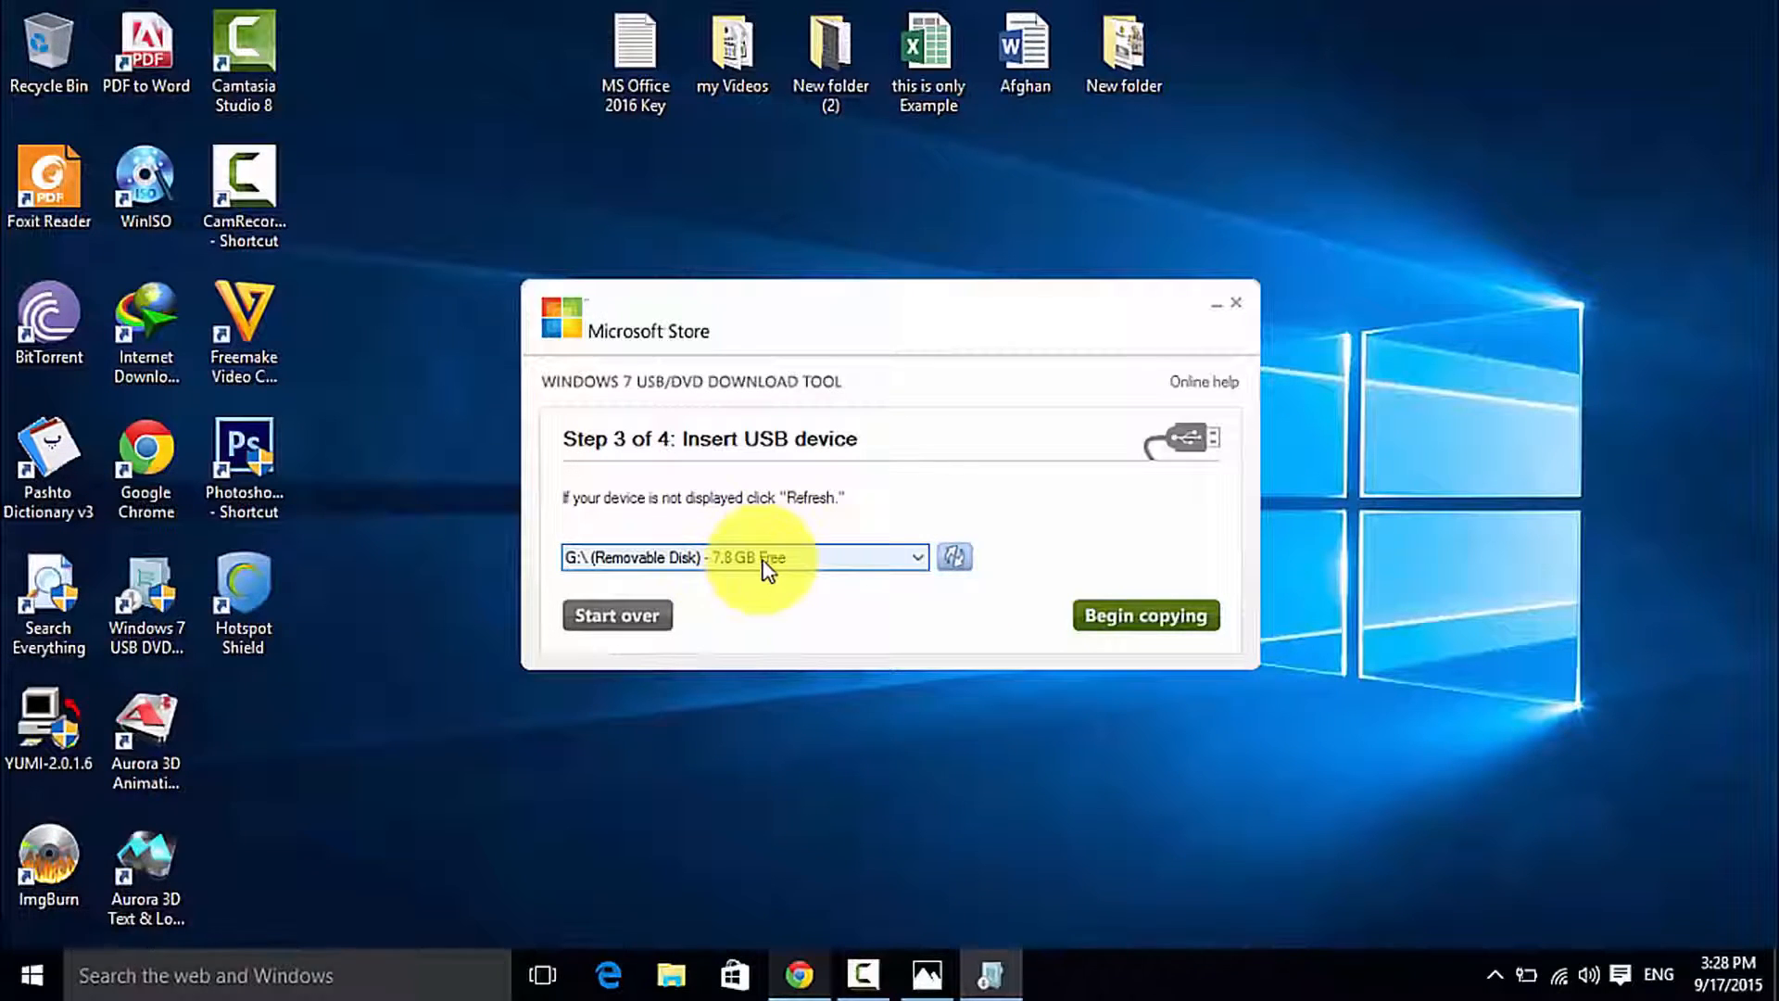
left_click(961, 560)
left_click(955, 558)
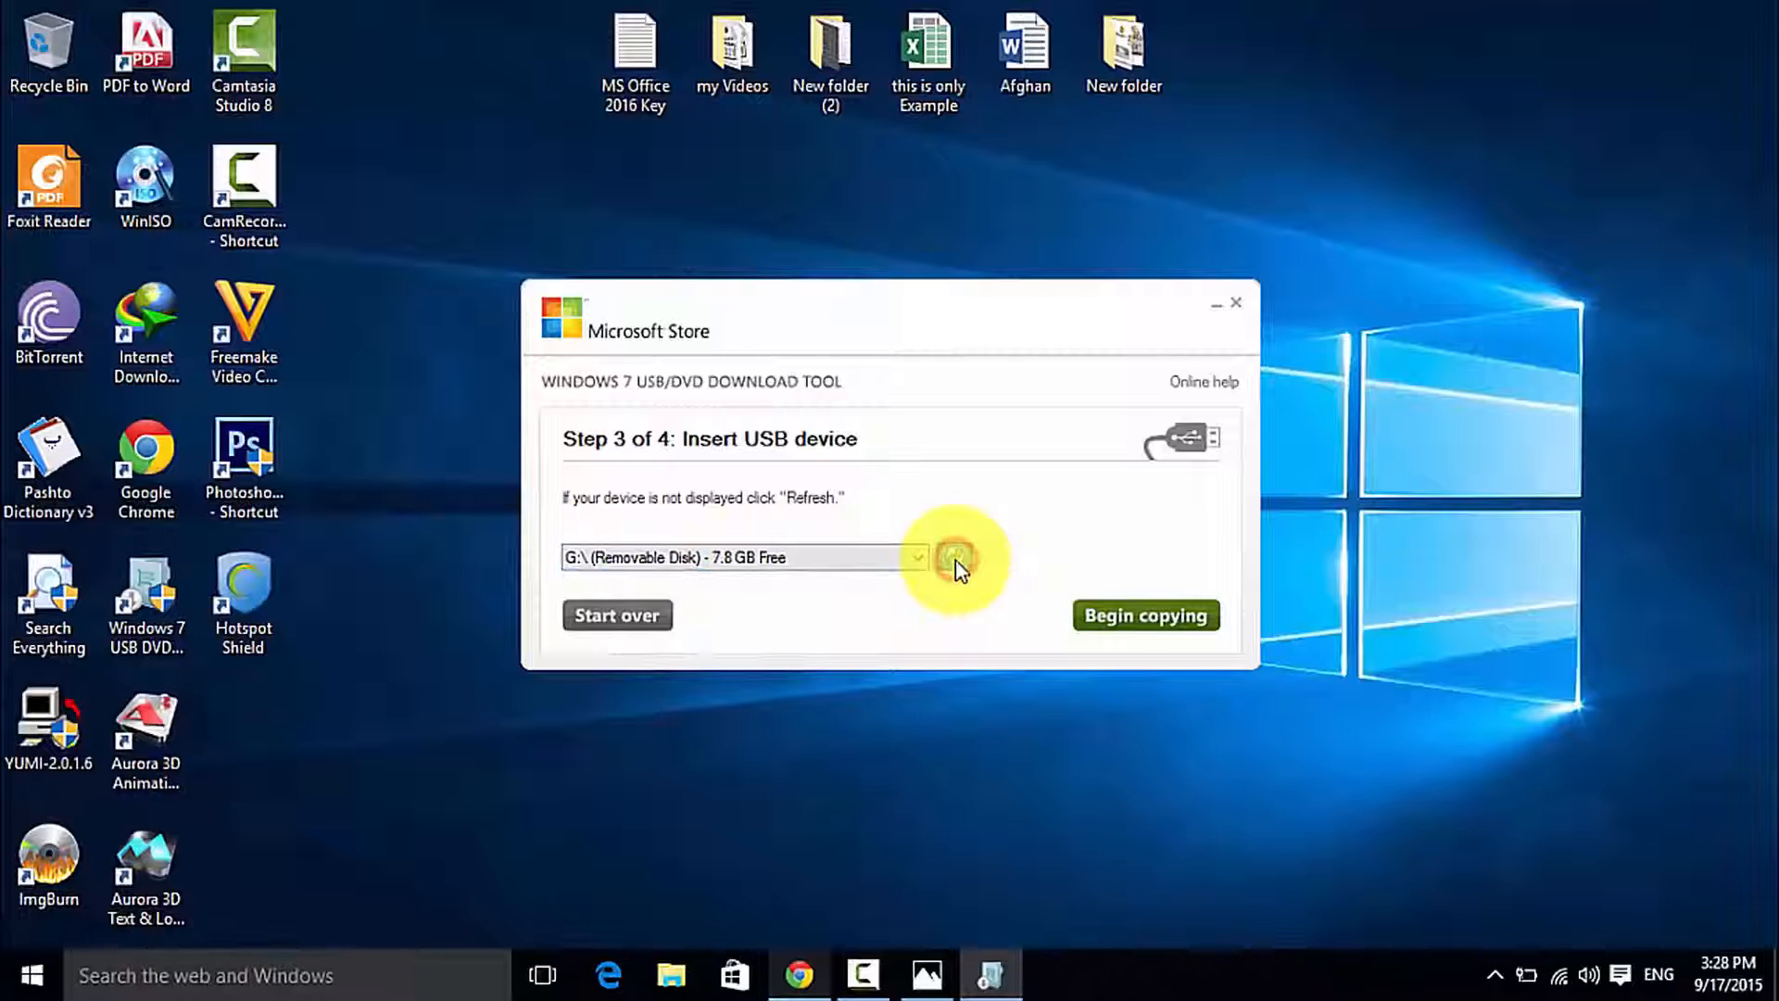
Copy the ISO to removable disk G:, confirming the erasure of all its contents, and close the tool once the backup completes.
left_click(1156, 617)
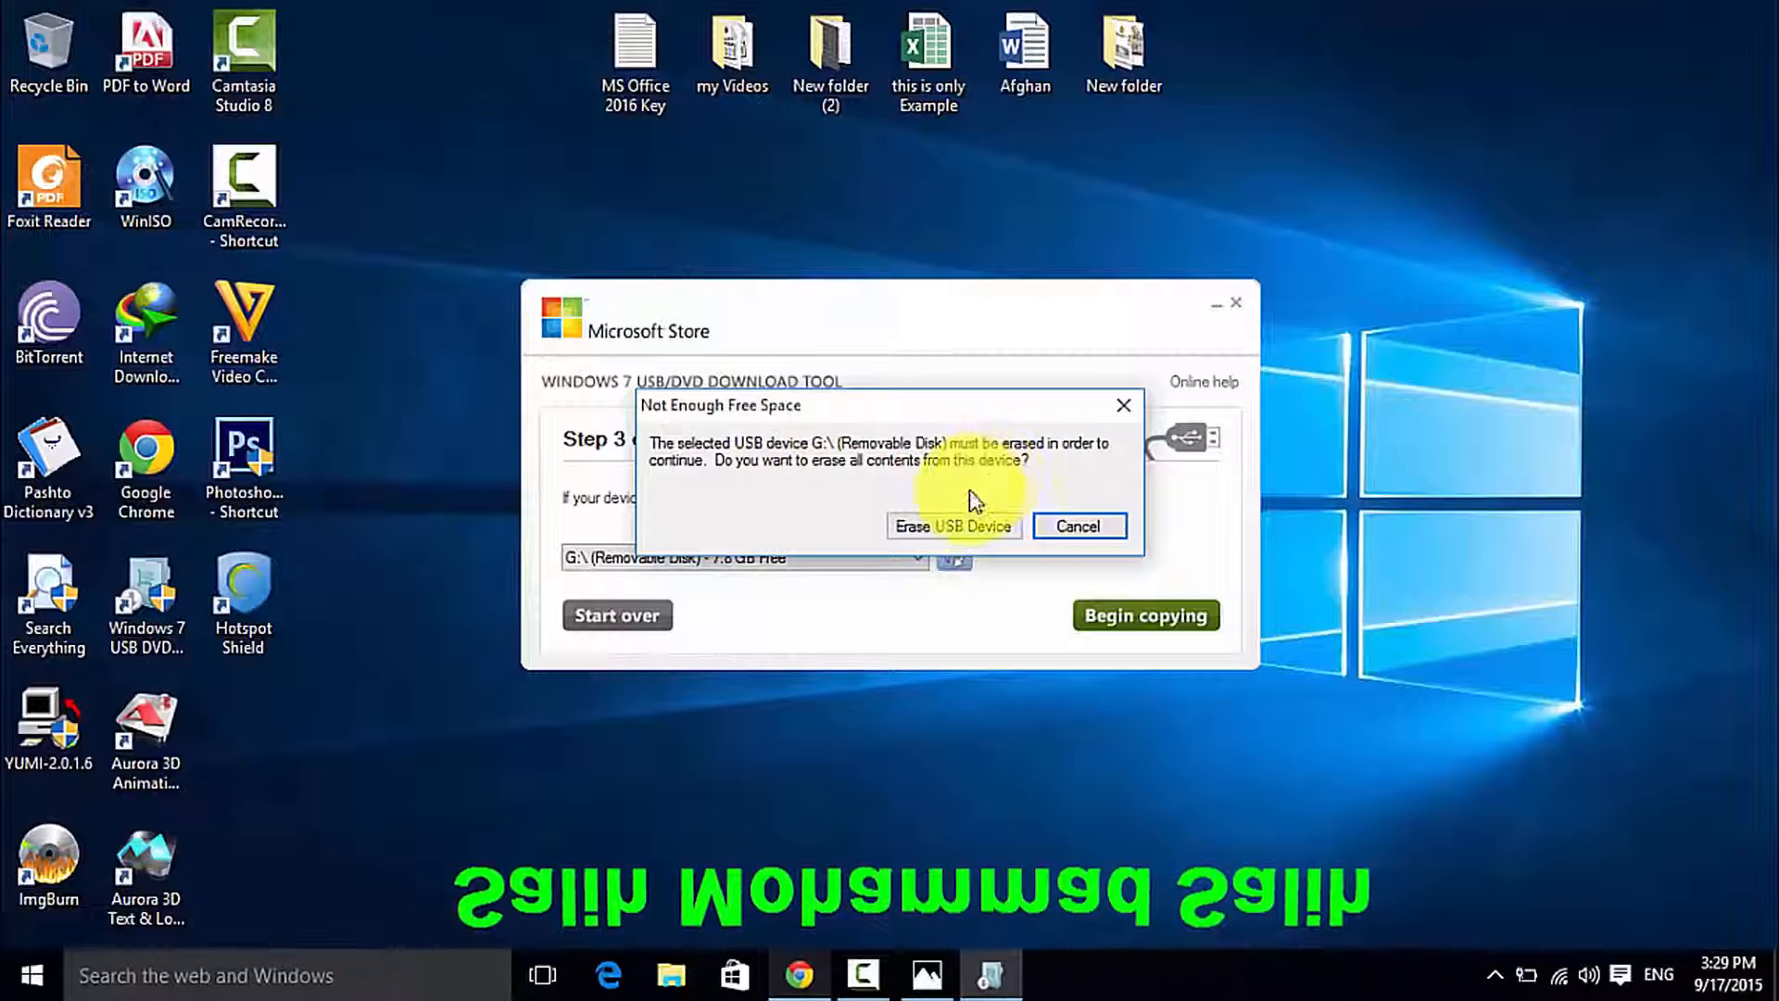
left_click(954, 525)
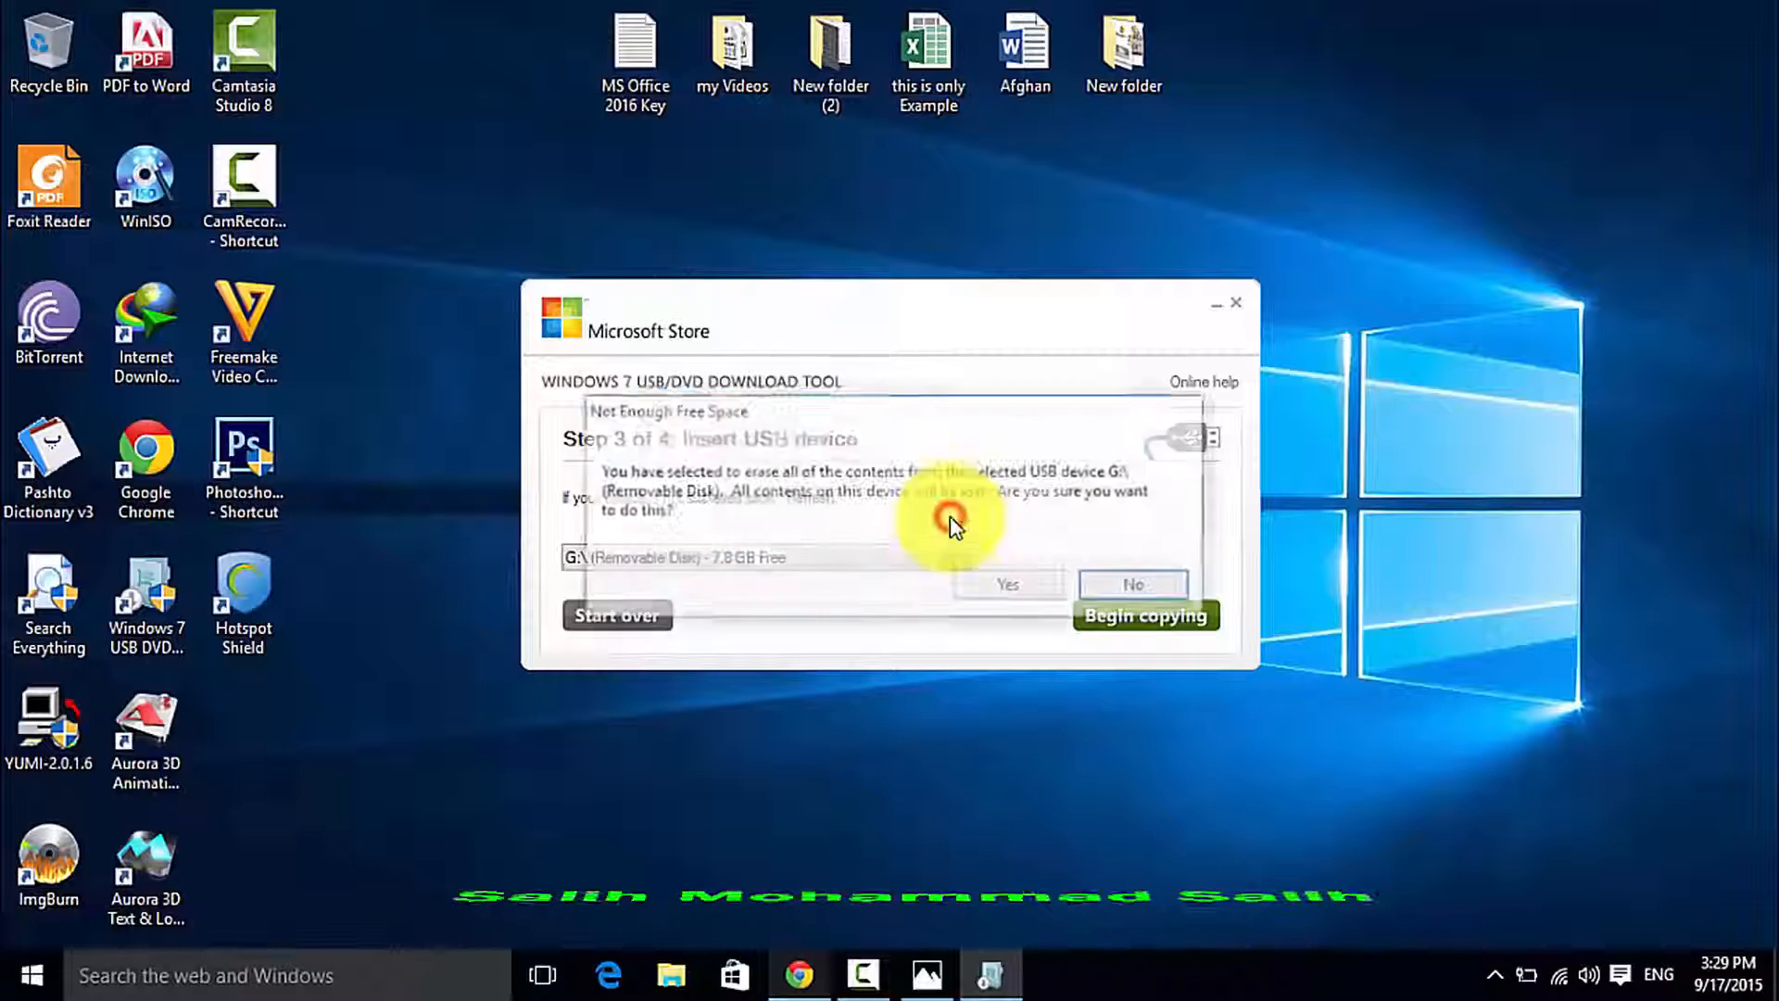
left_click(1003, 586)
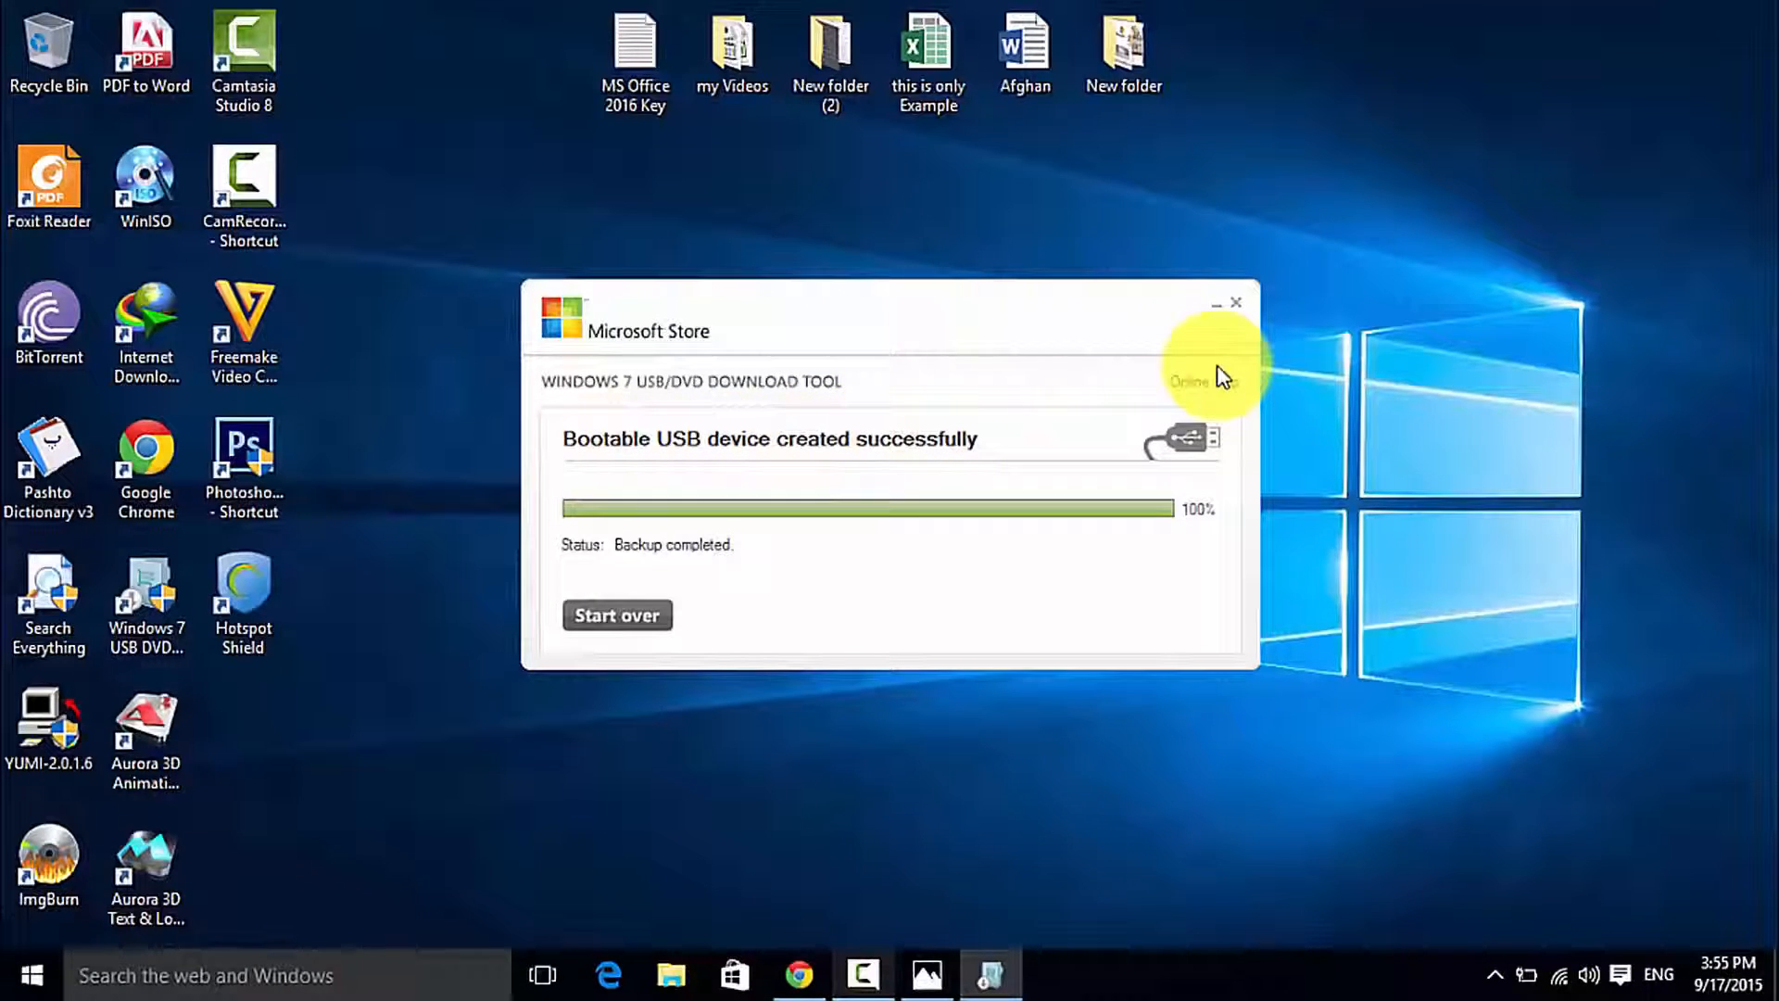
left_click(1236, 306)
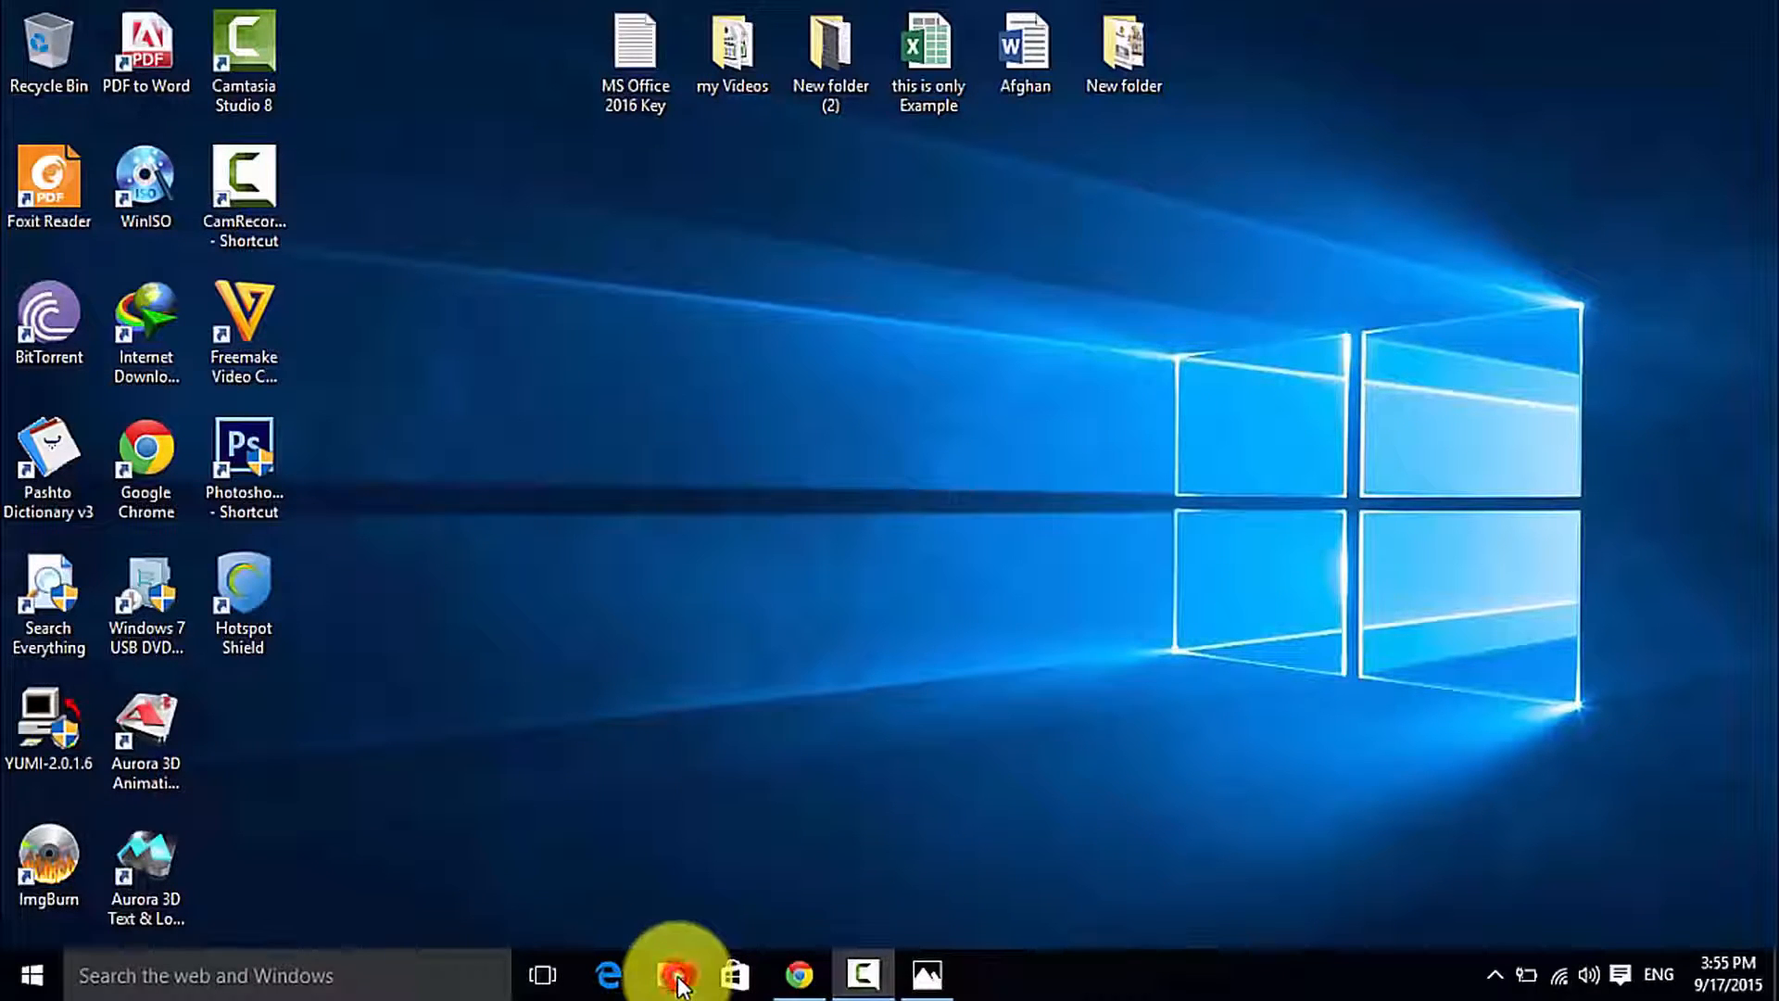
Examine the files on Removable Disk (G:) in File Explorer and the drive's entry under This PC.
left_click(674, 975)
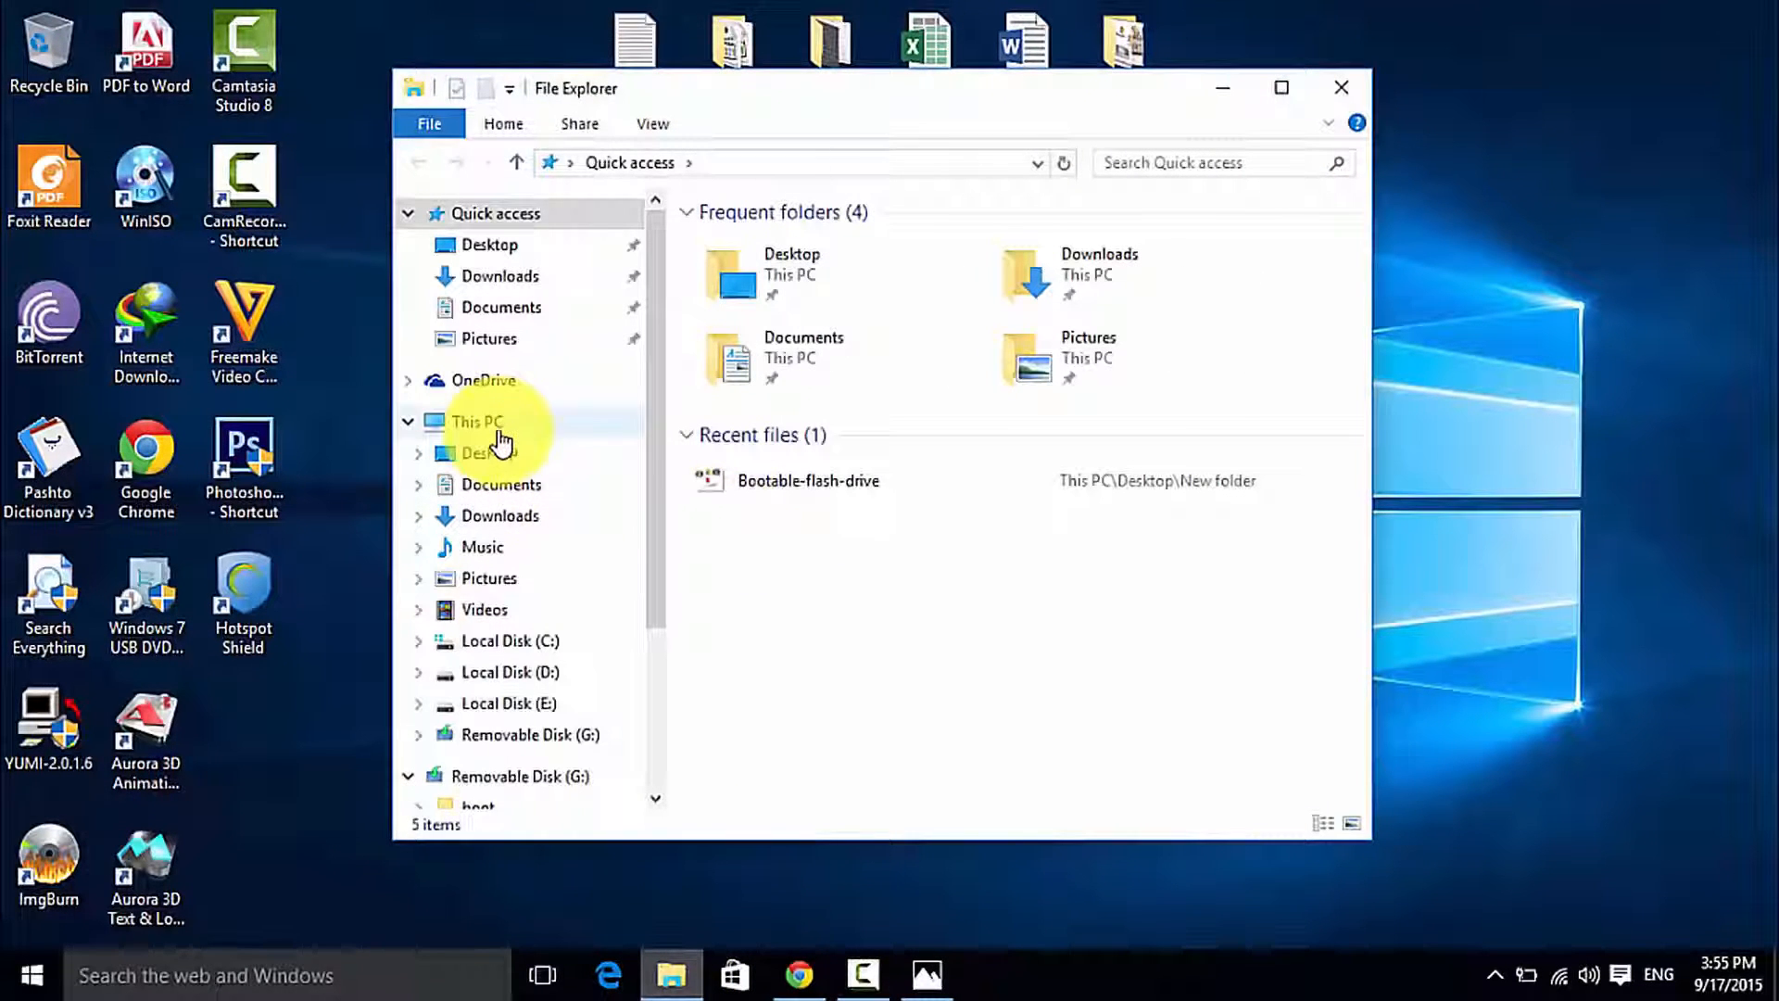
left_click(497, 428)
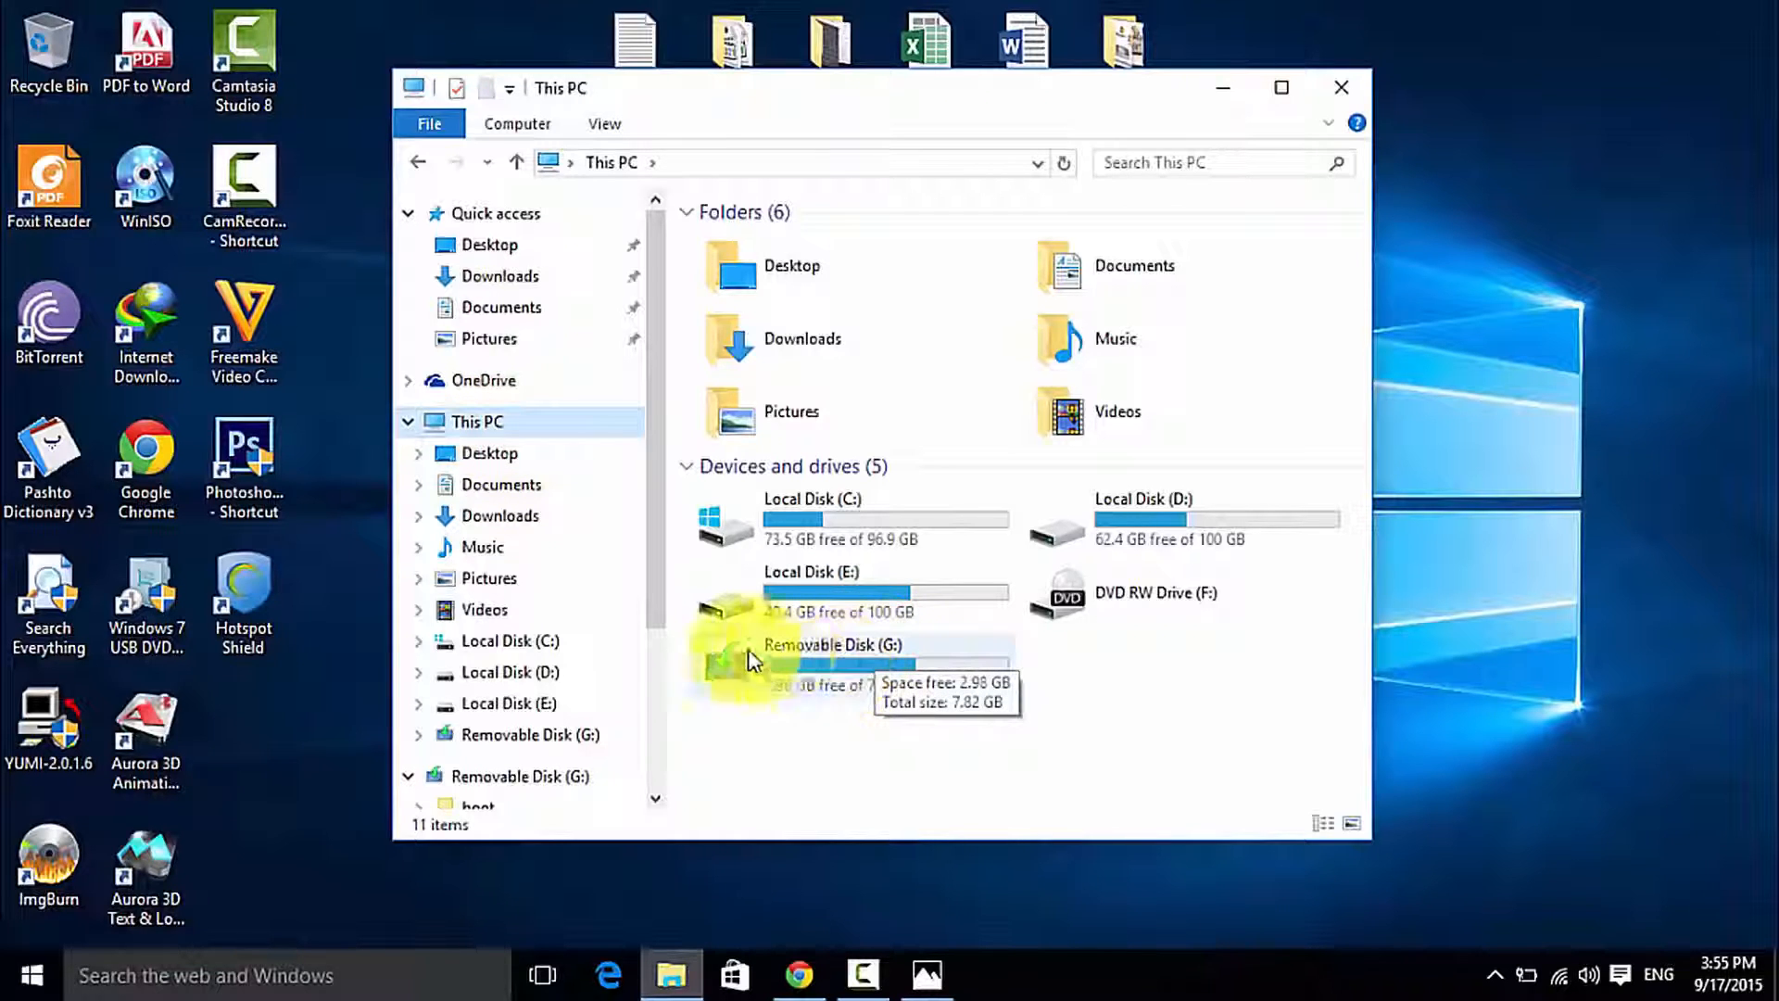
double_click(825, 663)
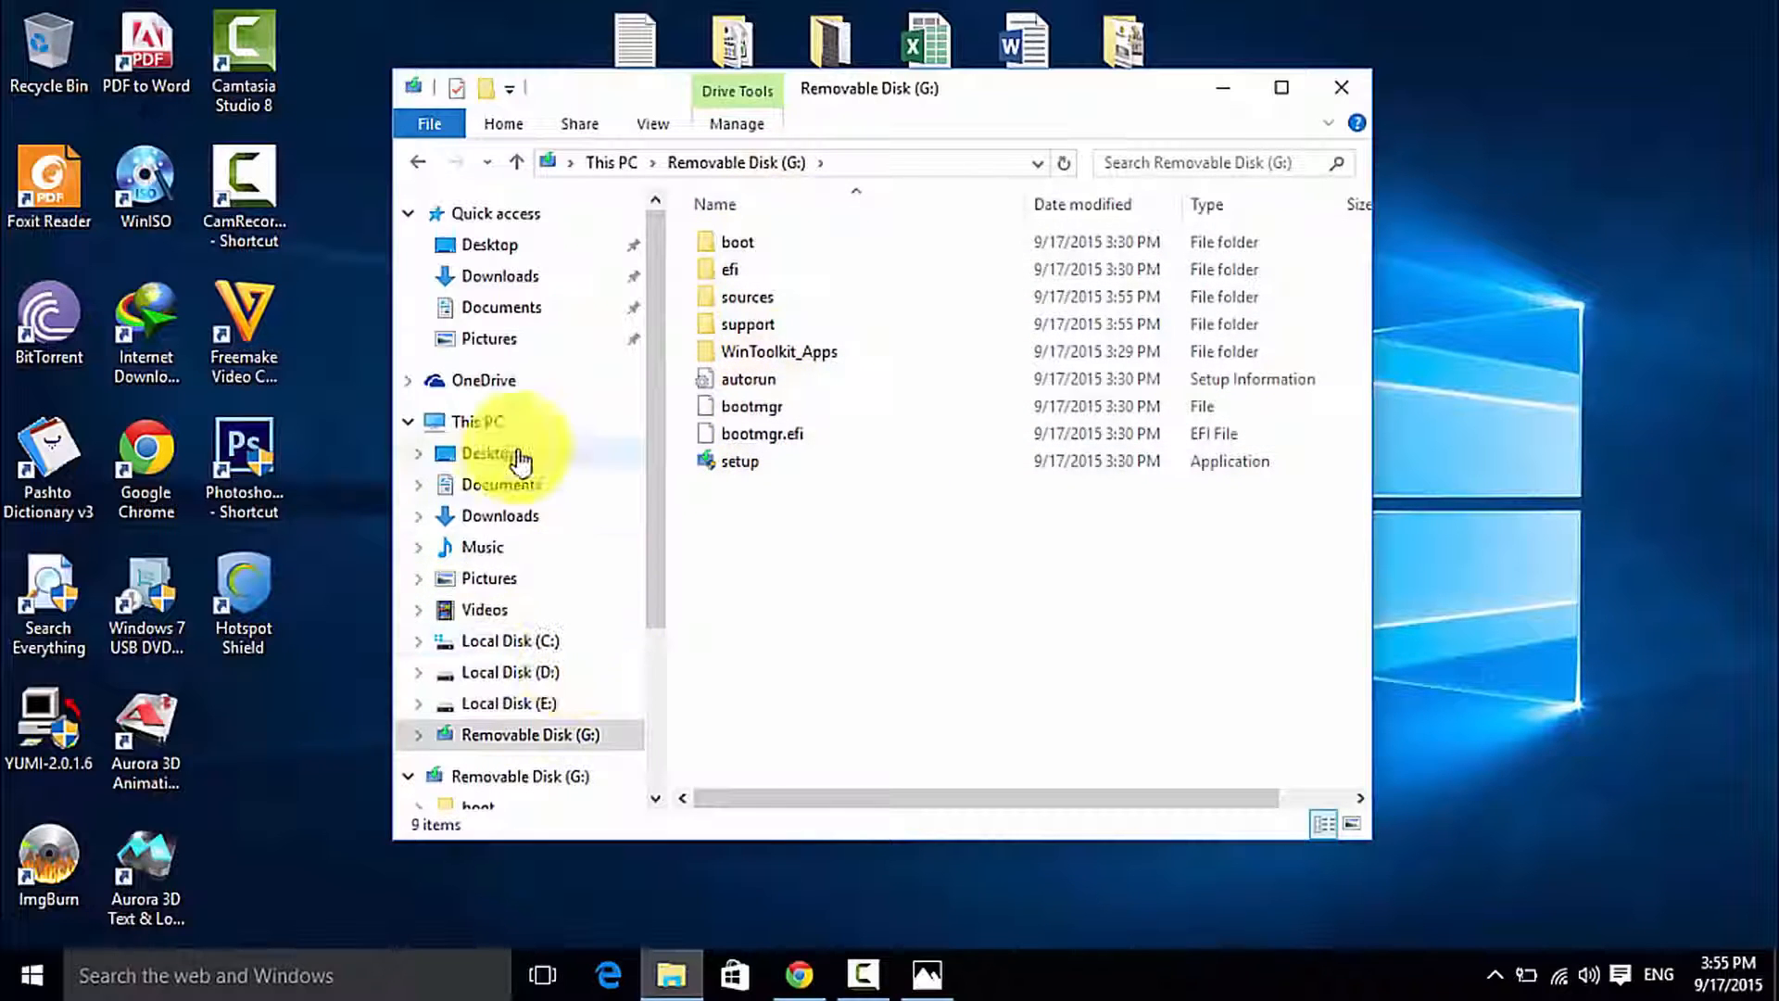
left_click(502, 428)
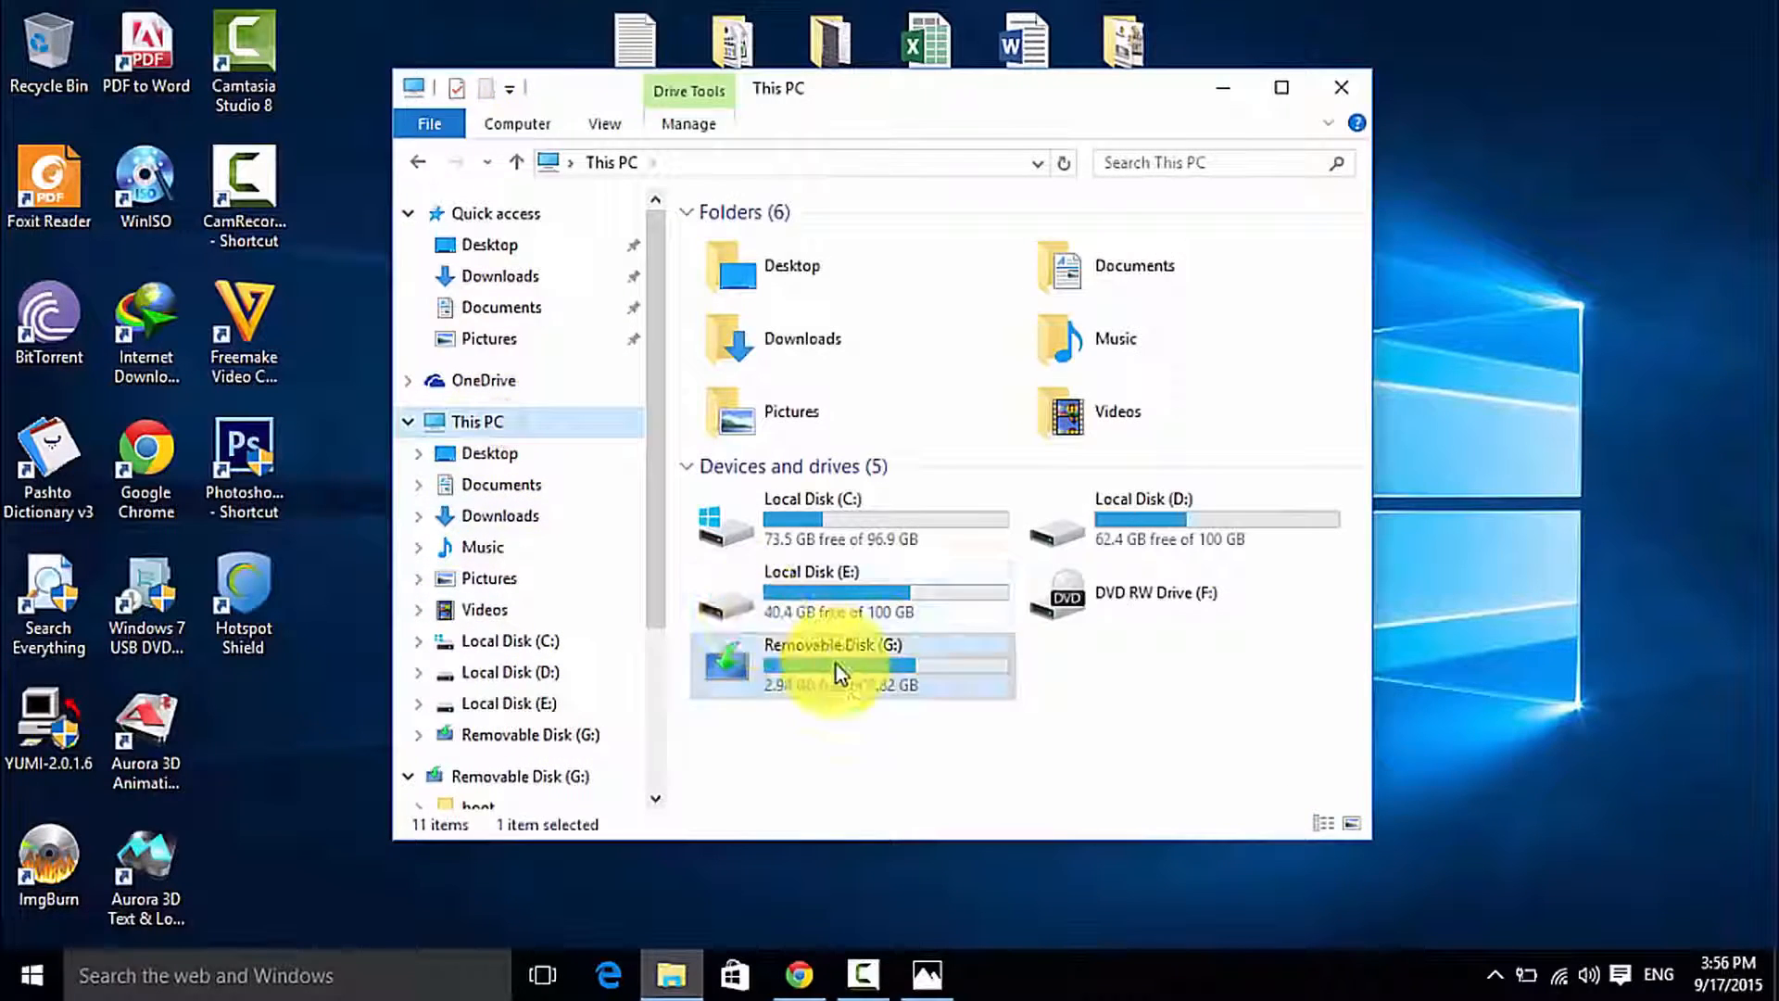
left_click(1458, 669)
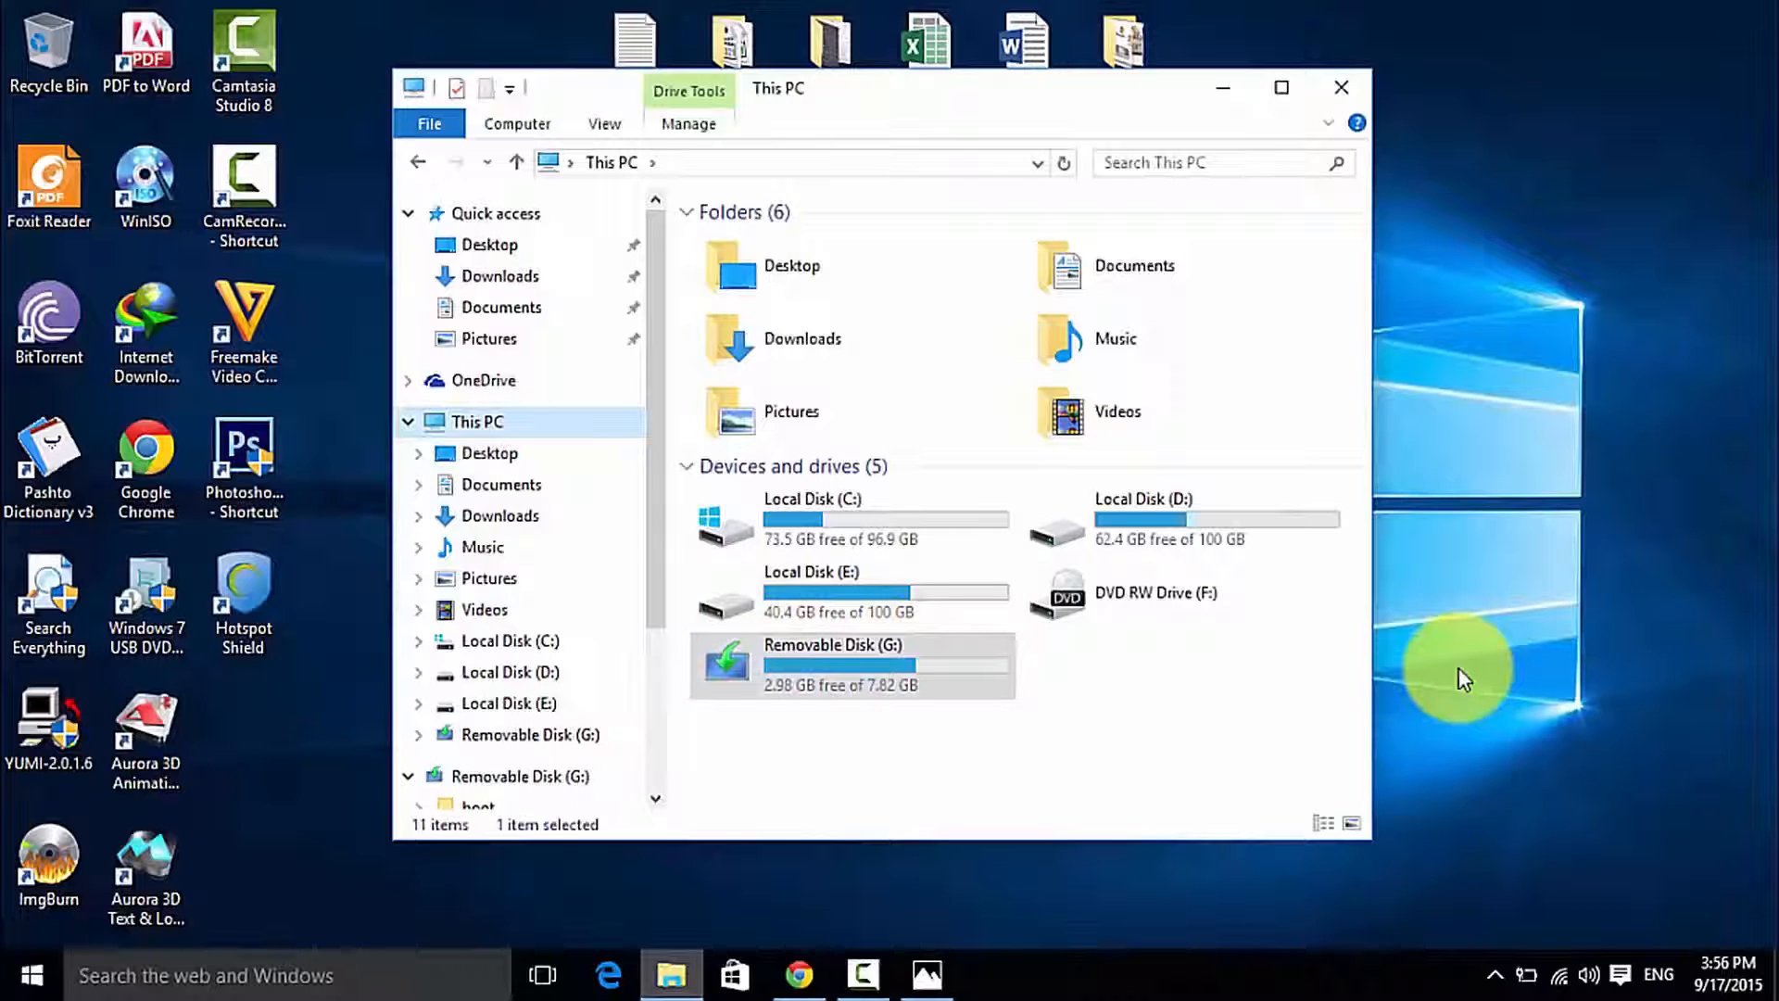